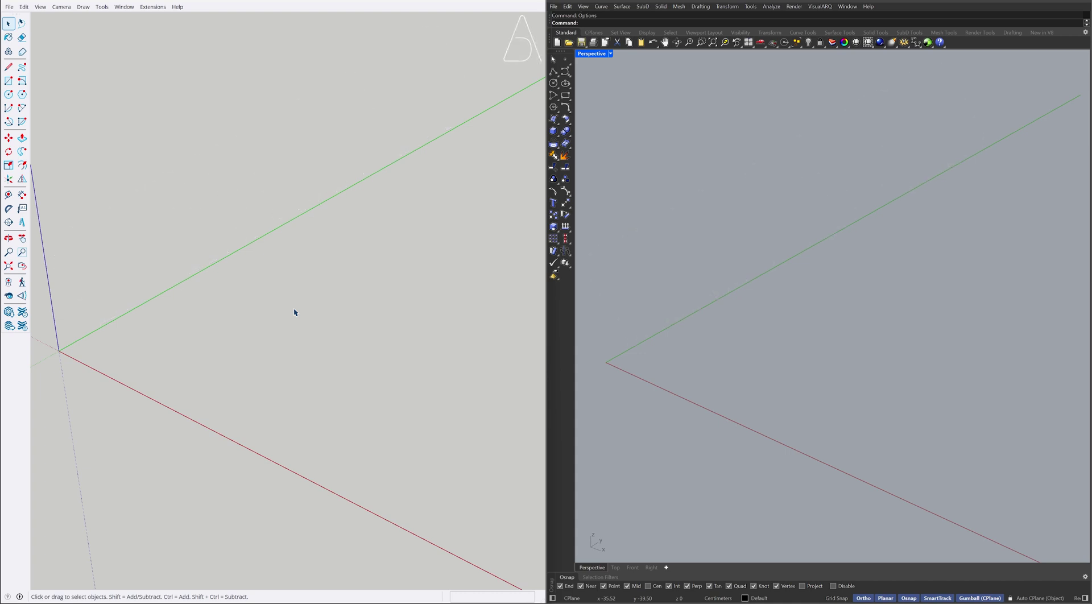
# Step: Draw a 600 × 60 rectangle at the SketchUp origin
pyautogui.press('r')
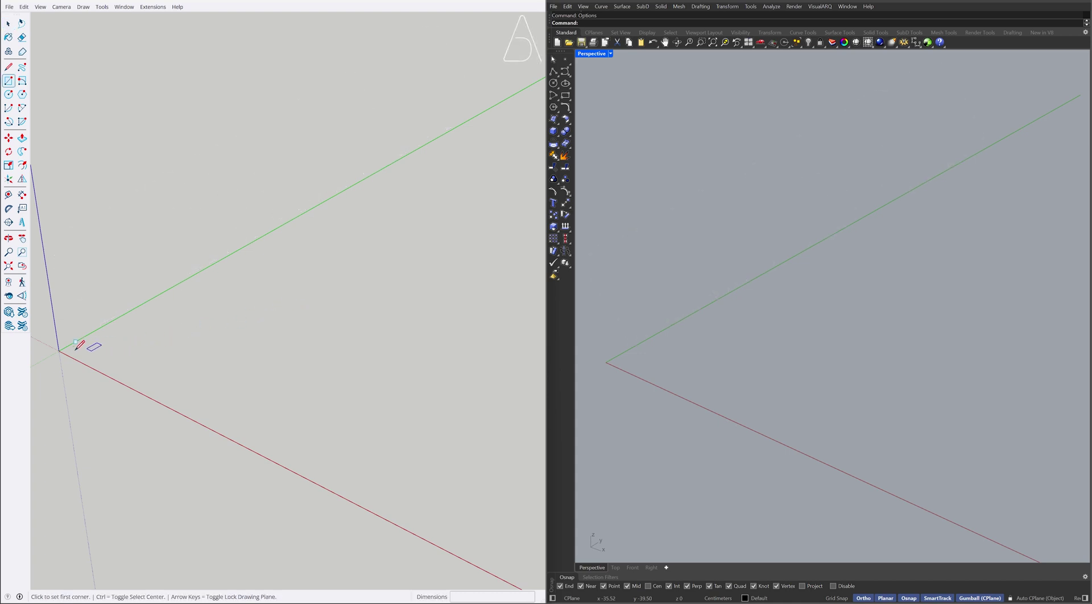
pyautogui.click(59, 350)
pyautogui.write('600;60')
pyautogui.press('Return')
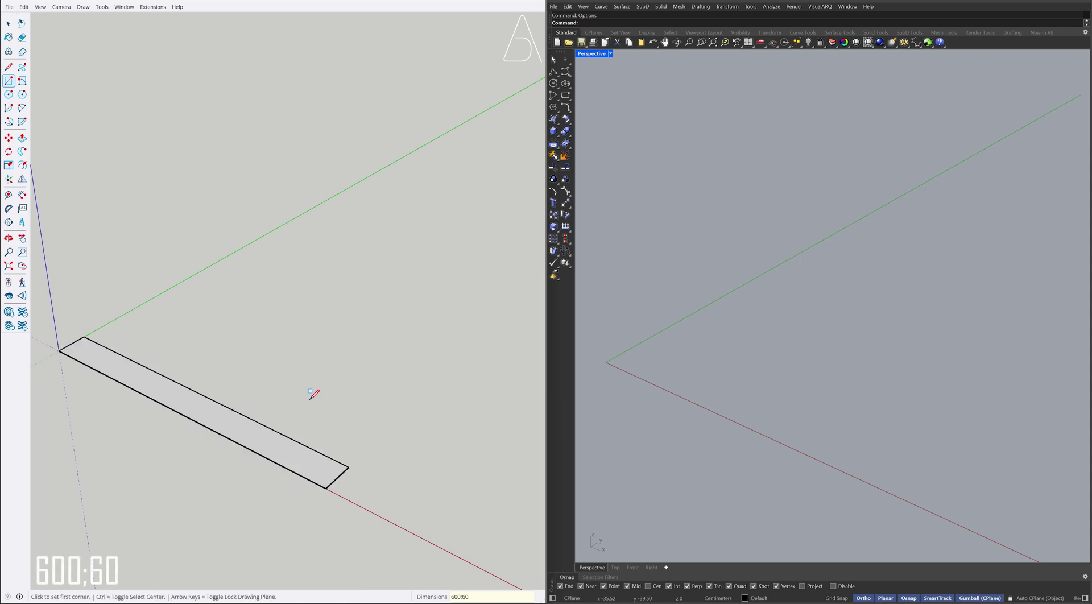
# Step: Push/pull the rectangle up 34 cm into a solid block
pyautogui.press('p')
pyautogui.click(258, 430)
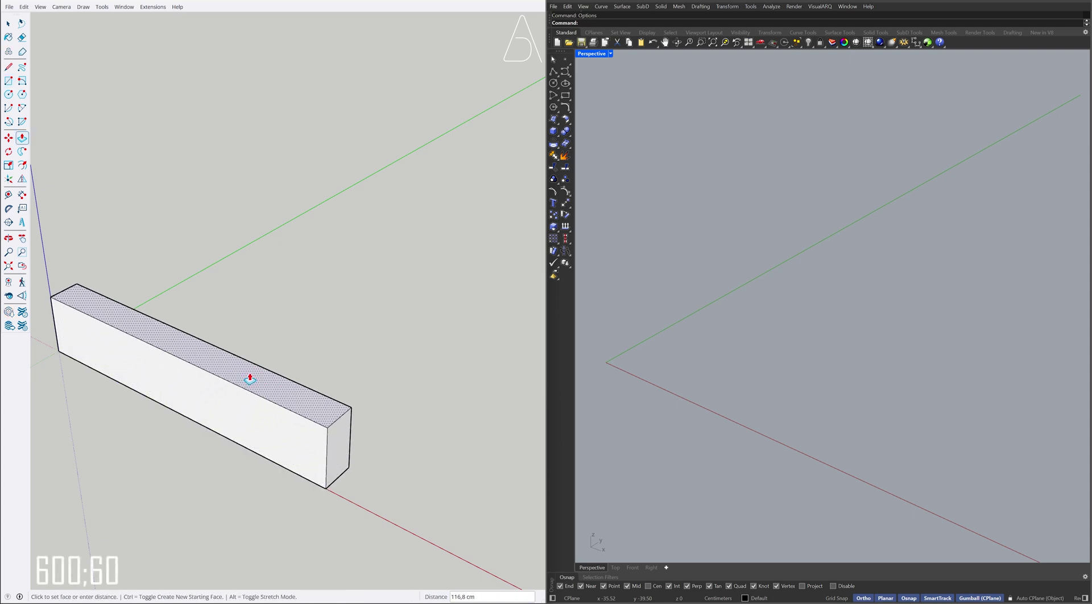
pyautogui.write('34')
pyautogui.press('Return')
pyautogui.press('space')
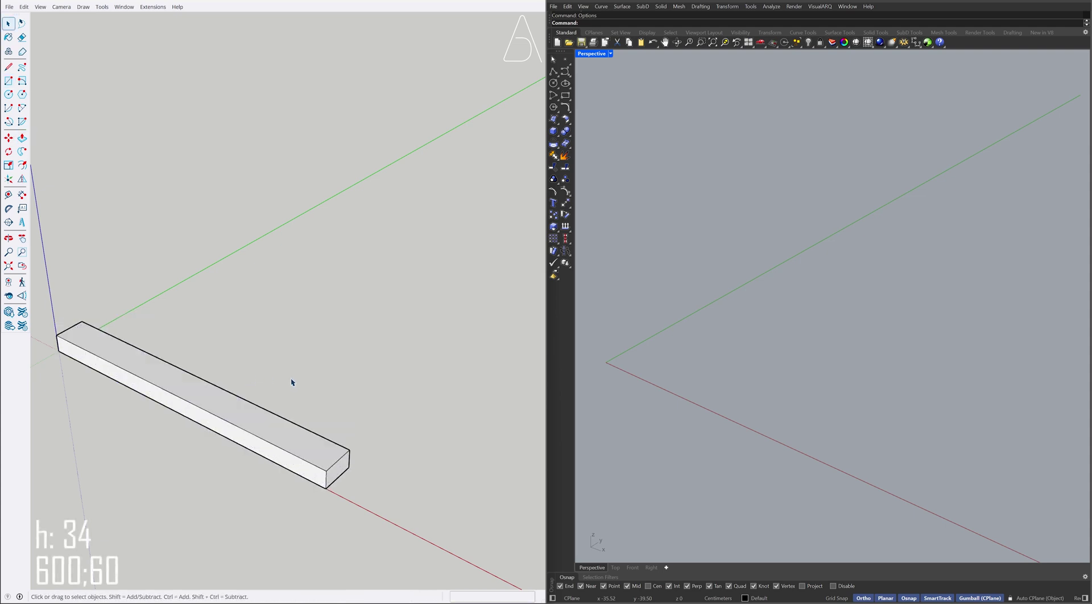
pyautogui.click(735, 358)
# Step: Create a 600 × 60 × 34 box at the origin in Rhino
pyautogui.write('box')
pyautogui.press('Return')
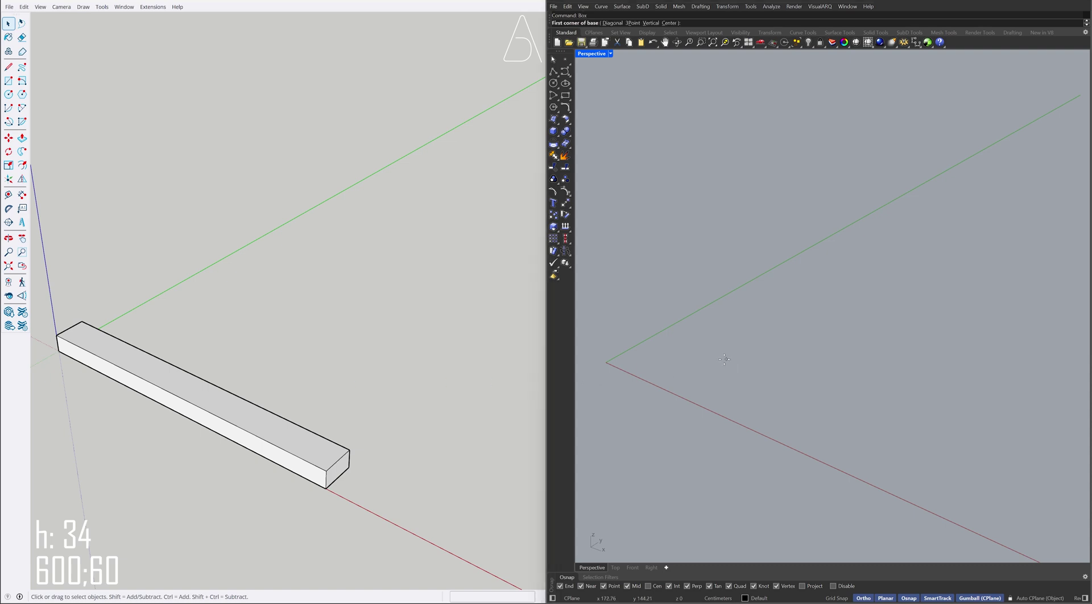
pyautogui.write('0')
pyautogui.press('Return')
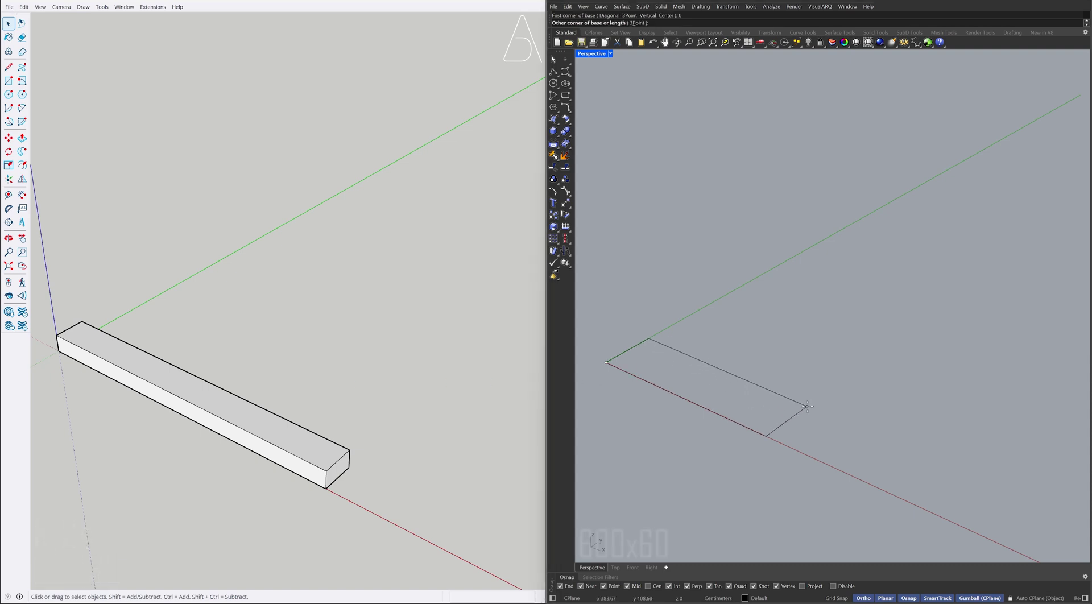
pyautogui.write('600')
pyautogui.press('Return')
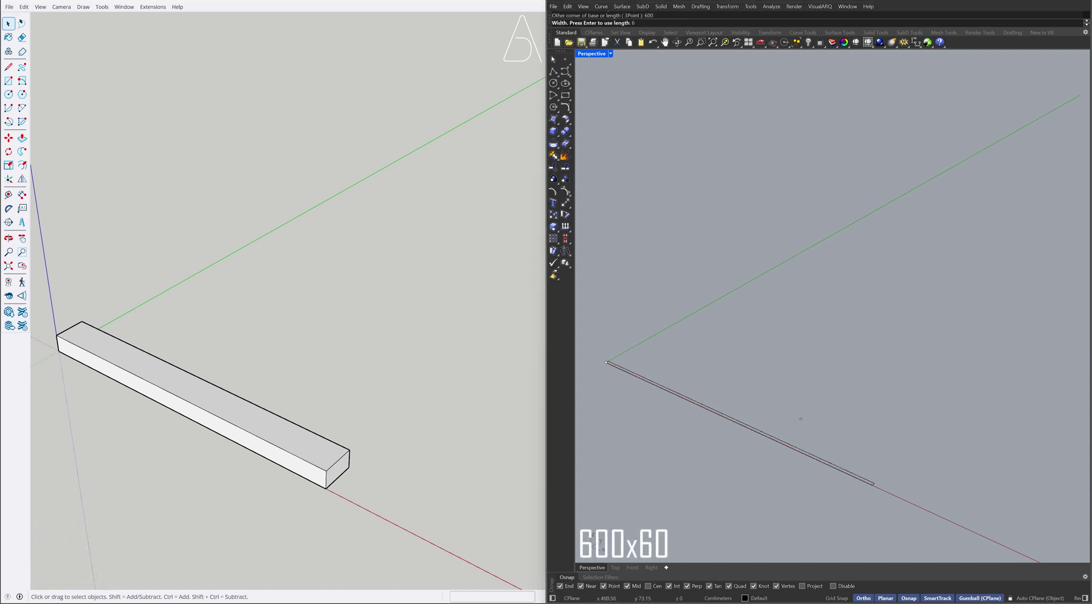
pyautogui.write('60')
pyautogui.press('Return')
pyautogui.write('34')
pyautogui.press('Return')
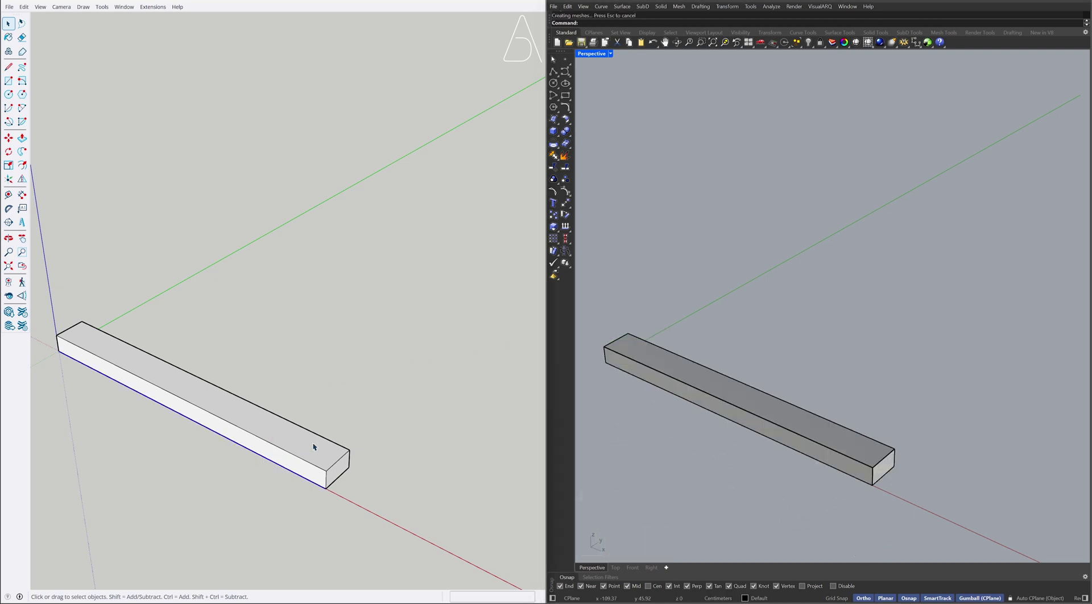
# Step: Move the SketchUp block's bottom front edge down 34 cm
pyautogui.press('m')
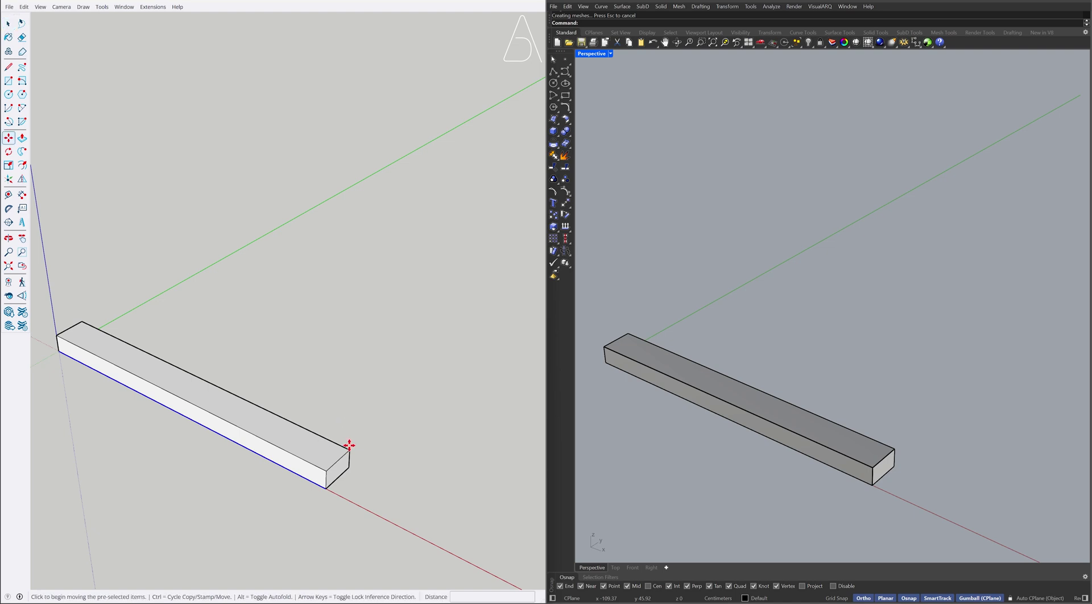
pyautogui.click(349, 451)
pyautogui.click(349, 466)
pyautogui.press('space')
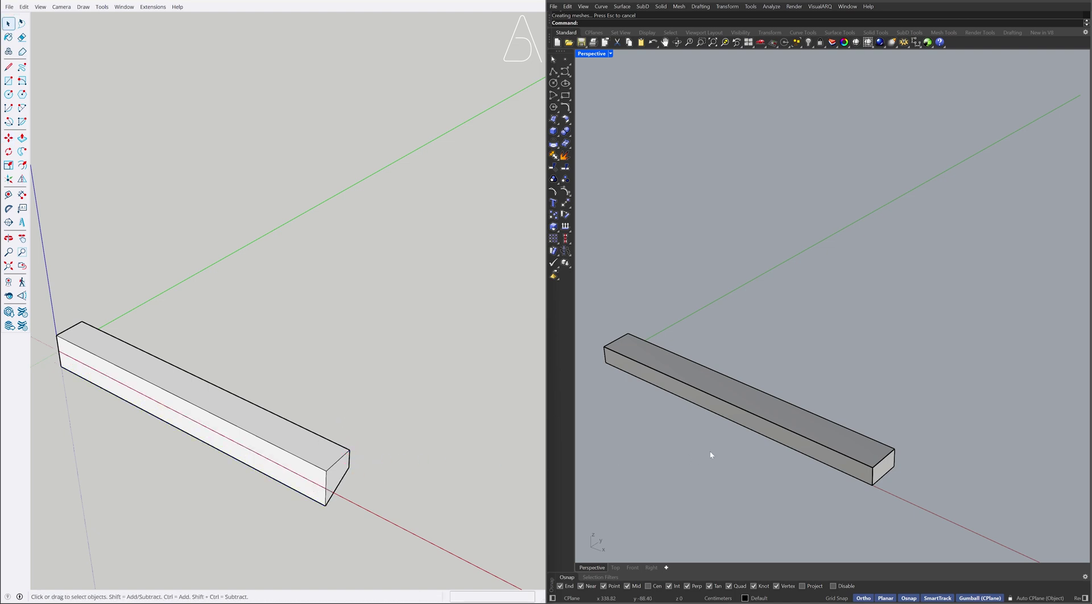
# Step: Move the Rhino box's bottom front edge down to match the SketchUp block's slanted front
pyautogui.click(728, 450)
pyautogui.keyDown('ctrl'); pyautogui.keyDown('shift'); pyautogui.click(756, 433); pyautogui.keyUp('shift'); pyautogui.keyUp('ctrl')
pyautogui.press('Return')
pyautogui.click(894, 450)
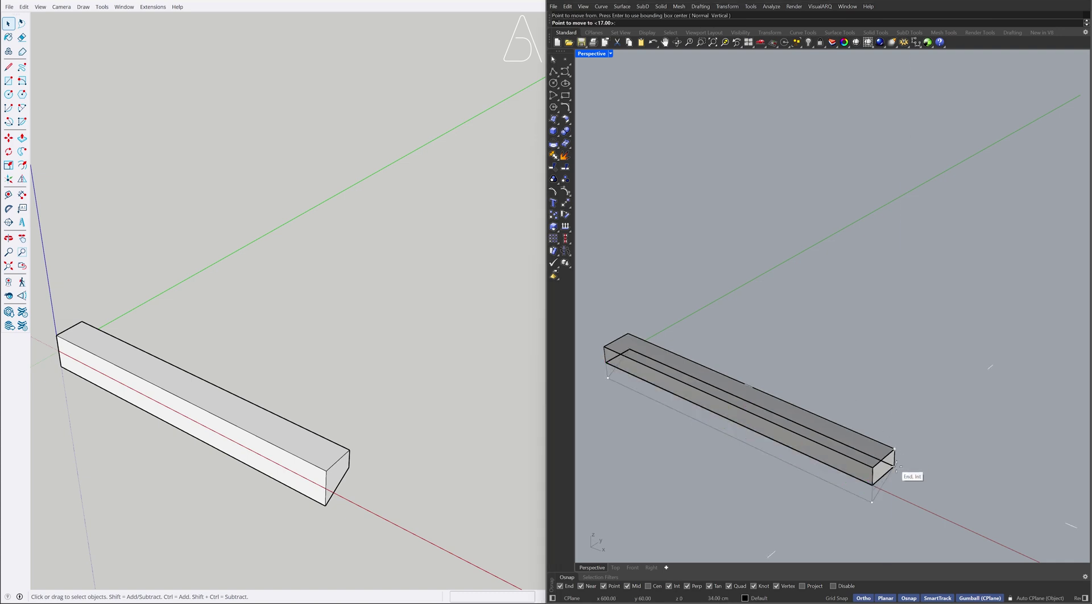
pyautogui.click(897, 469)
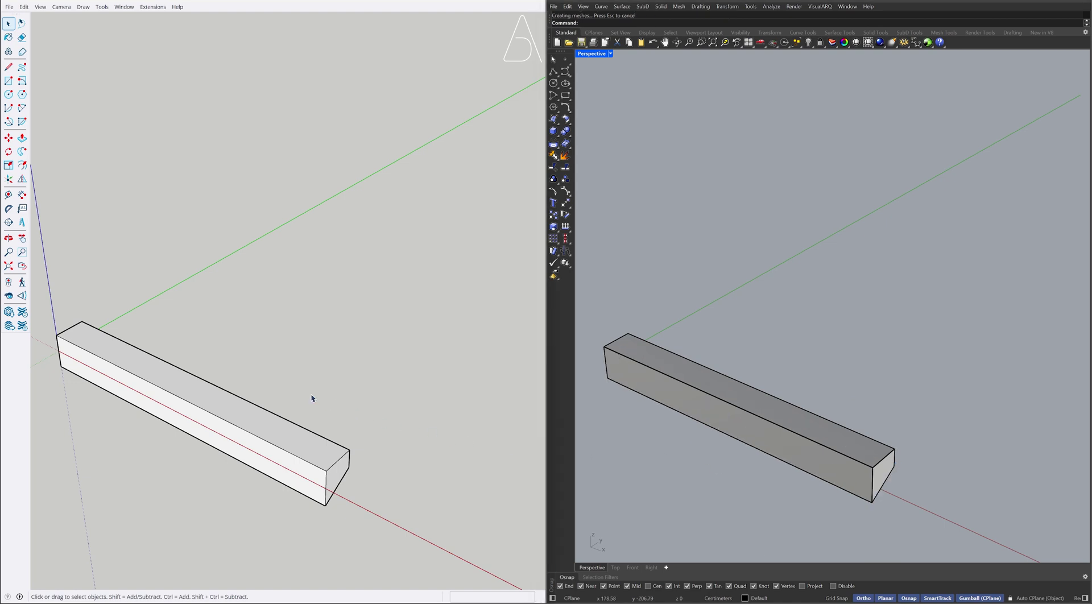
# Step: Make the SketchUp block into a group
pyautogui.tripleClick(273, 432)
pyautogui.rightClick(274, 431)
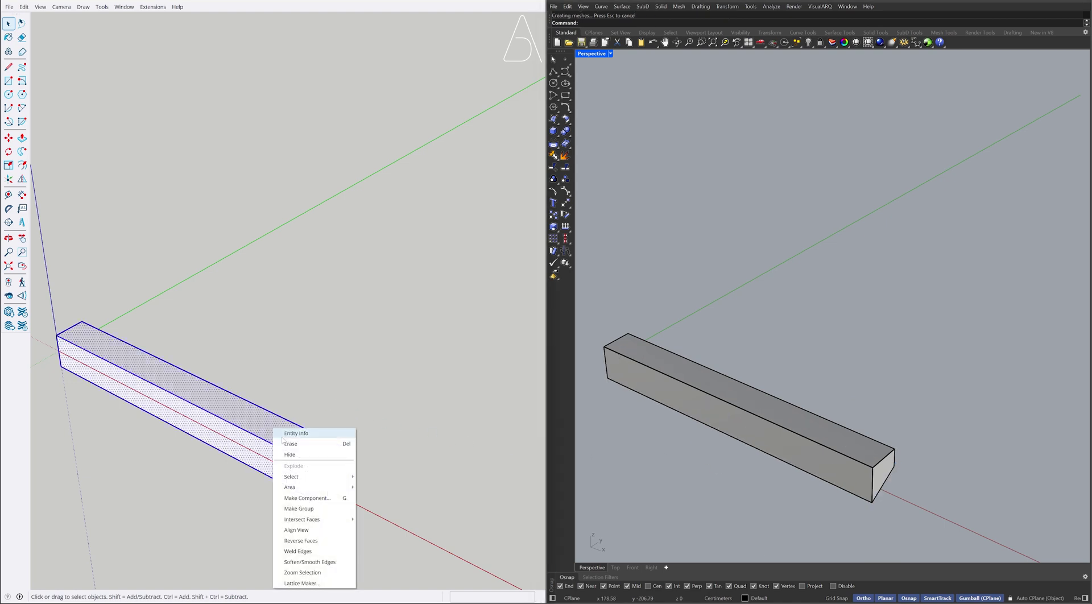
pyautogui.click(327, 510)
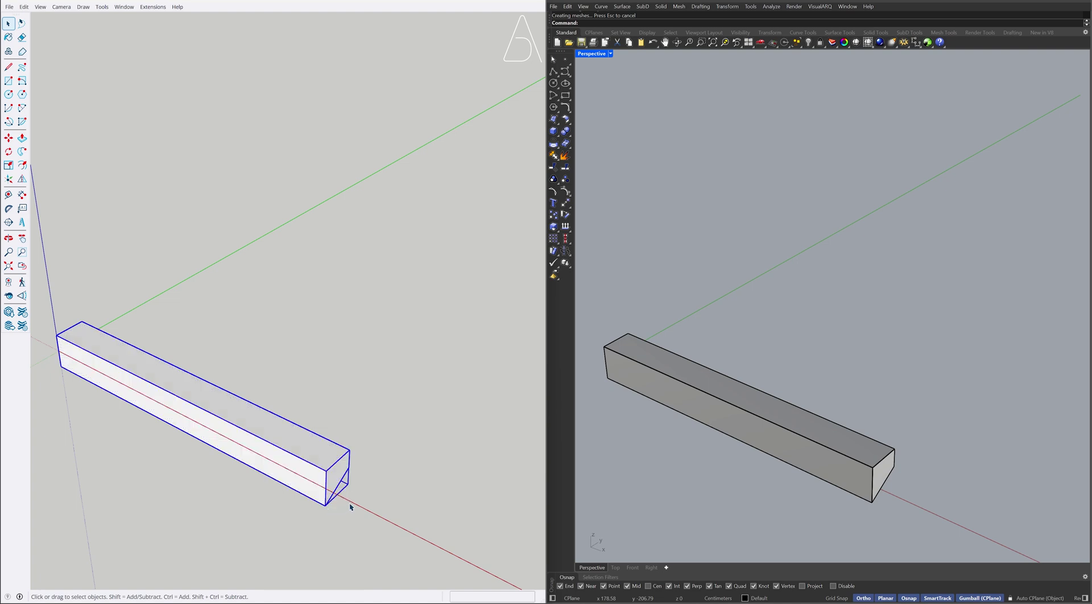
# Step: Copy the grouped block one step up and back, repeated x9 into ten steps
pyautogui.press('m')
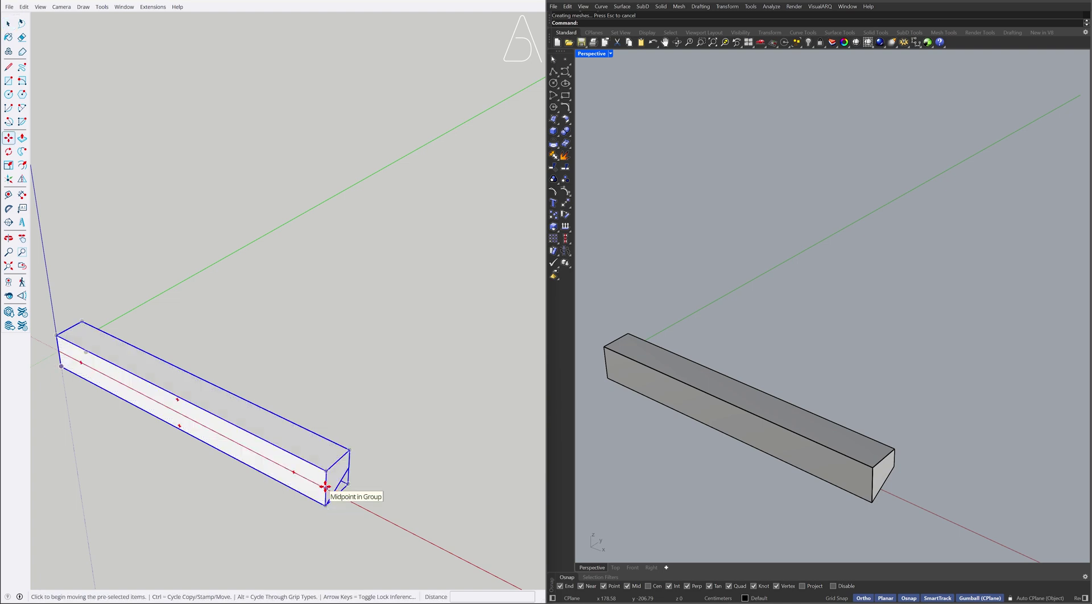
pyautogui.click(336, 486)
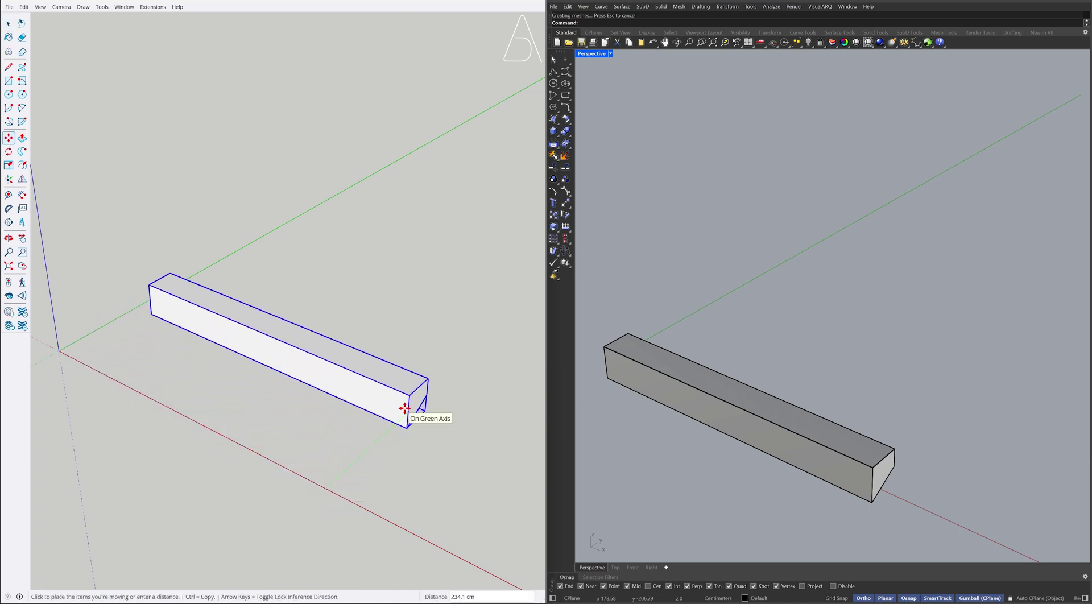
pyautogui.press('ctrl')
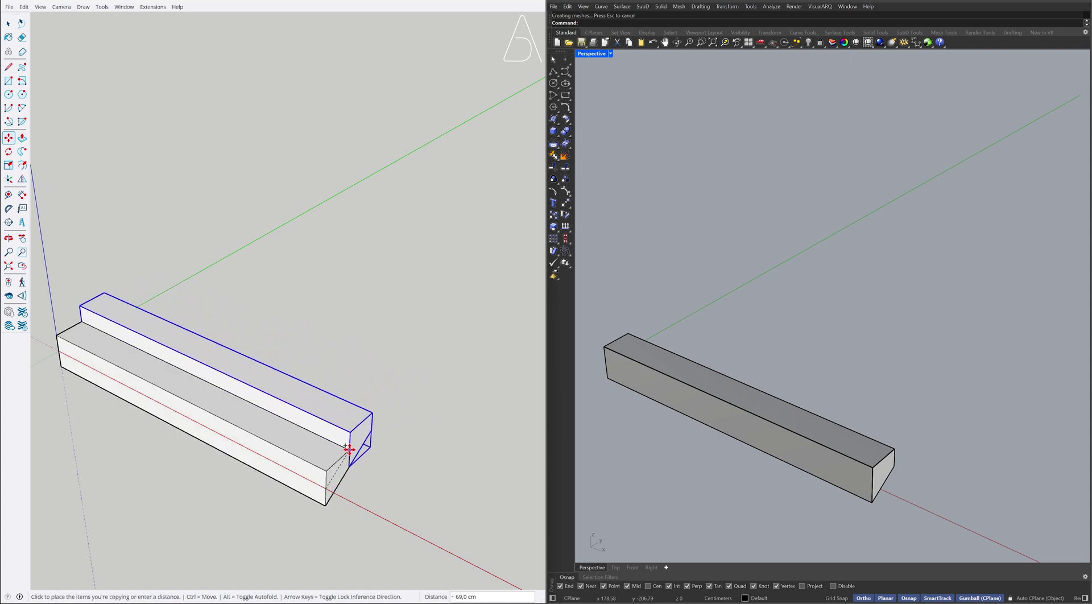
pyautogui.click(349, 452)
pyautogui.write('x9')
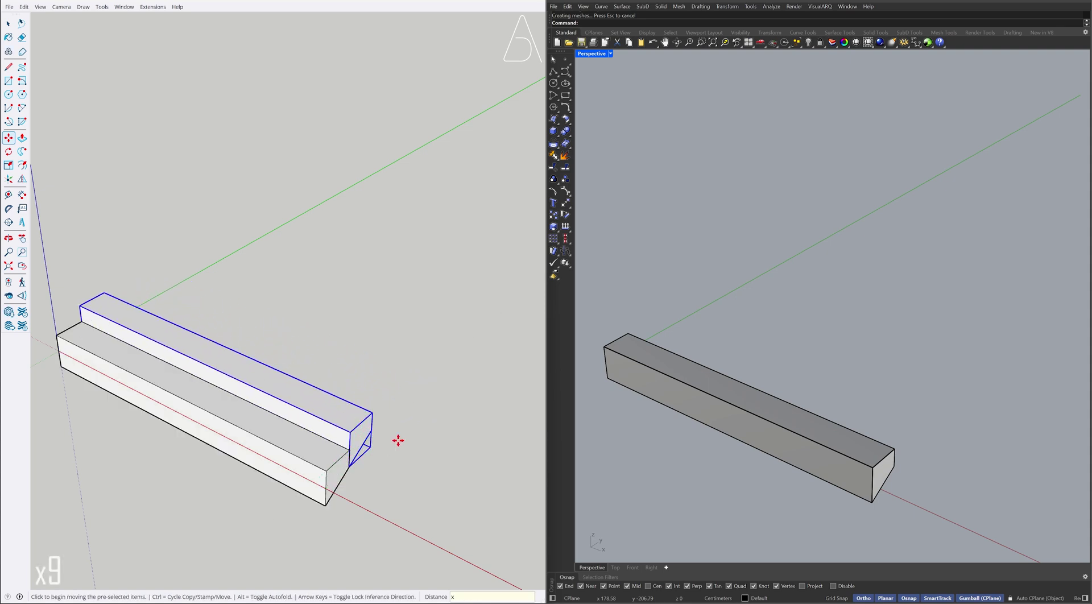
pyautogui.press('Return')
pyautogui.press('space')
pyautogui.write('ayLinear')
pyautogui.press('Return')
# Step: Linear-array the Rhino box into ten copies offset one step up and back
pyautogui.click(744, 437)
pyautogui.press('Return')
pyautogui.press('Return')
pyautogui.click(873, 485)
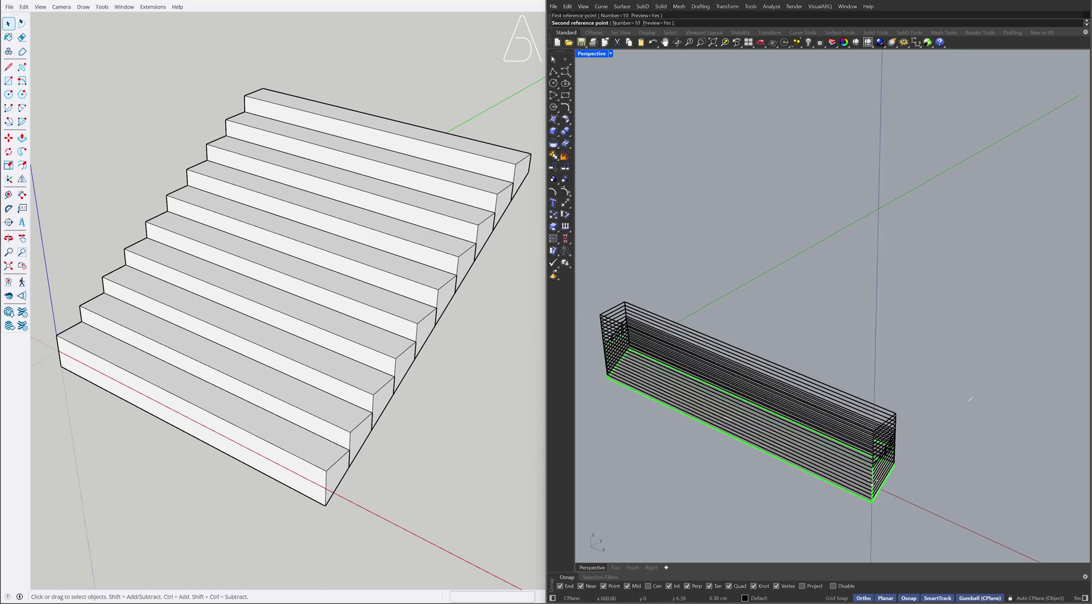
pyautogui.click(896, 450)
pyautogui.click(432, 461)
# Step: Inside the bottom step's group, raise its lowered front edge back to ground level
pyautogui.doubleClick(306, 451)
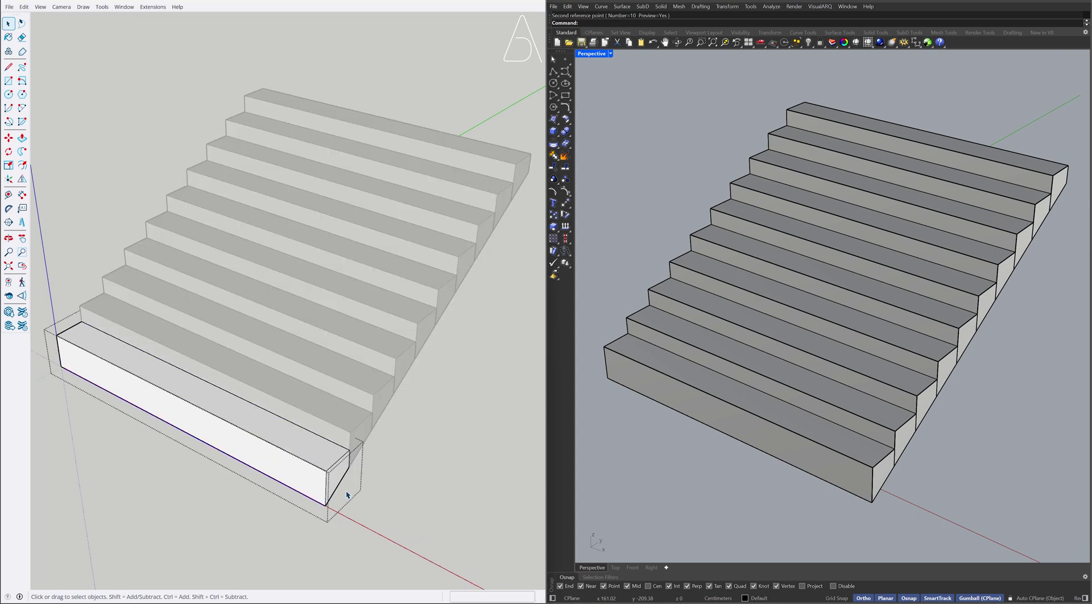
pyautogui.press('m')
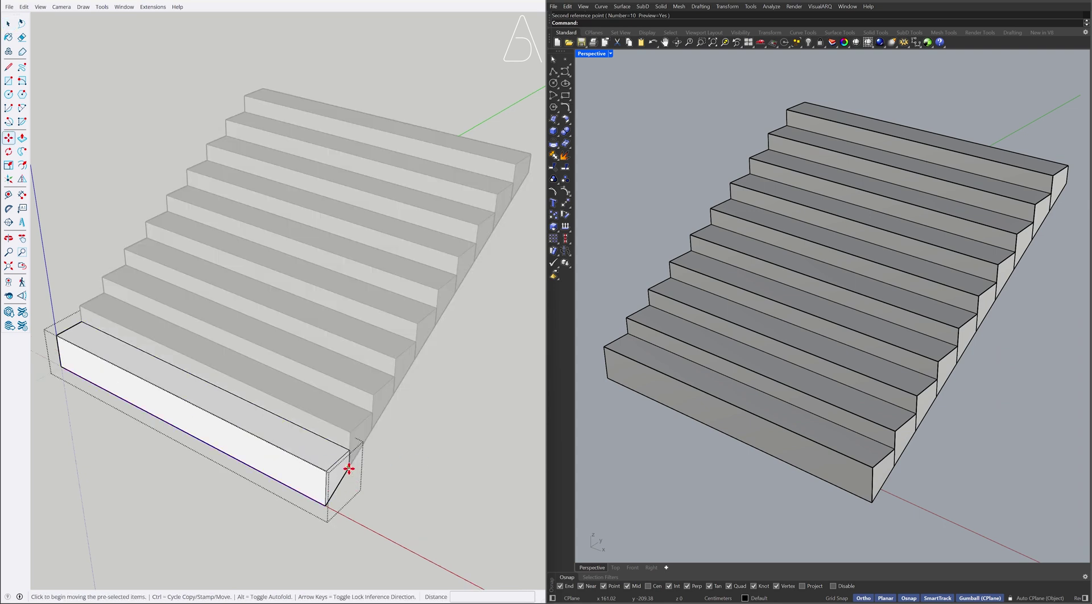
pyautogui.click(348, 462)
pyautogui.click(349, 451)
pyautogui.press('space')
pyautogui.click(407, 470)
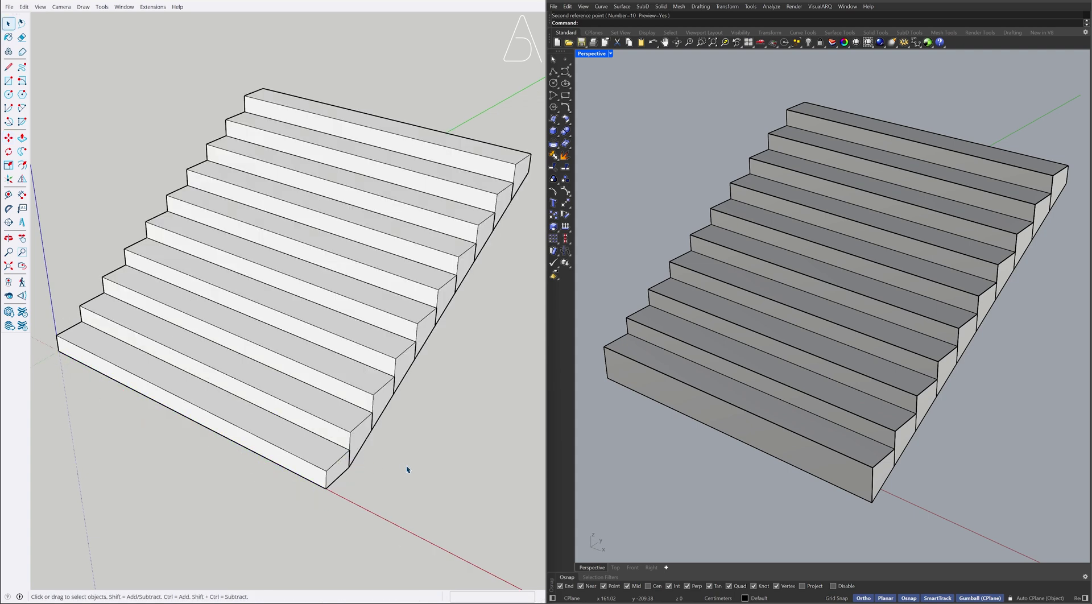
# Step: Raise the lowest Rhino stair box's bottom front edge back to ground level
pyautogui.keyDown('ctrl'); pyautogui.keyDown('shift'); pyautogui.click(735, 442); pyautogui.keyUp('shift'); pyautogui.keyUp('ctrl')
pyautogui.write('M')
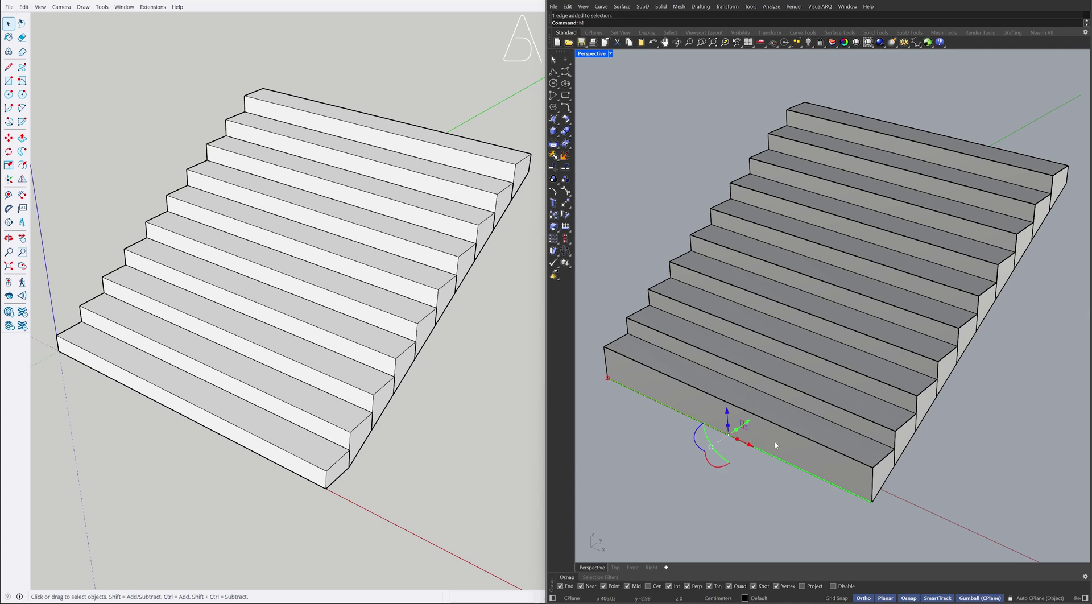
pyautogui.press('Return')
pyautogui.click(894, 465)
pyautogui.click(888, 454)
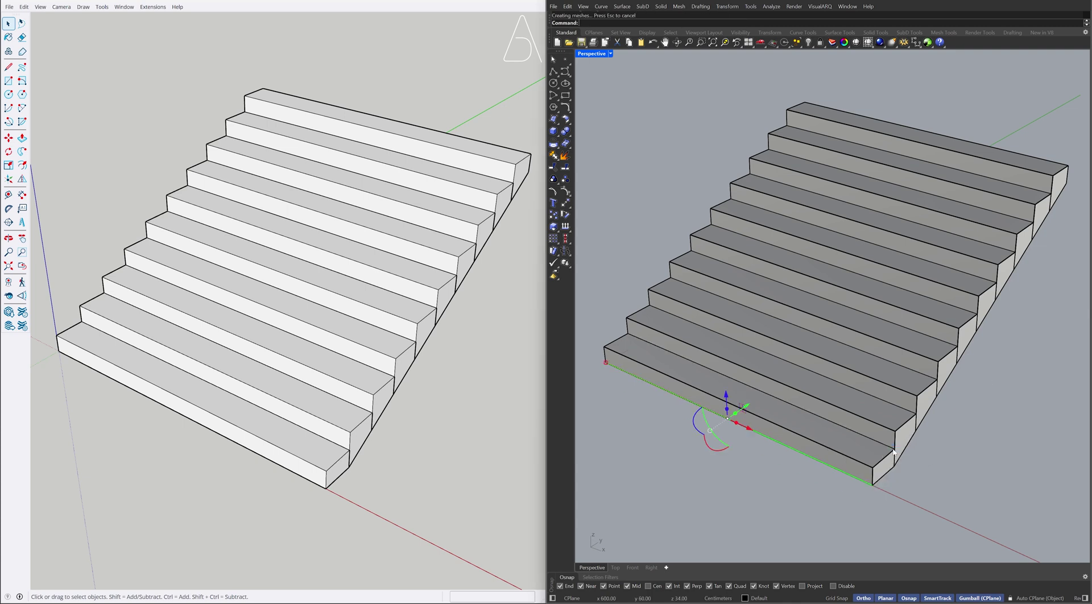
pyautogui.click(761, 466)
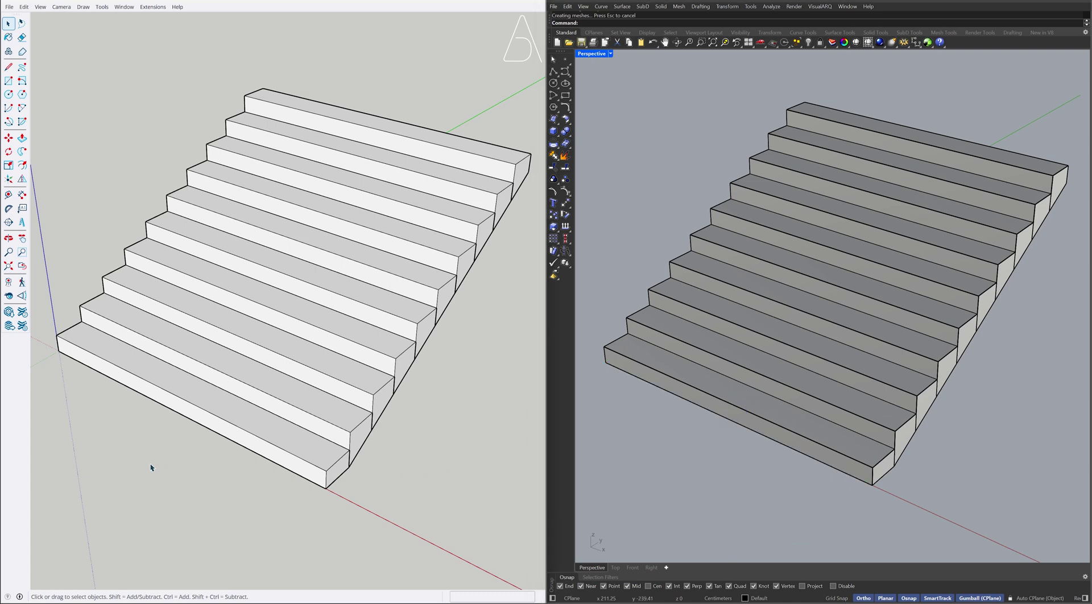
# Step: Draw a 220 × 30 rectangle in SketchUp and push/pull it 17 cm tall
pyautogui.press('r')
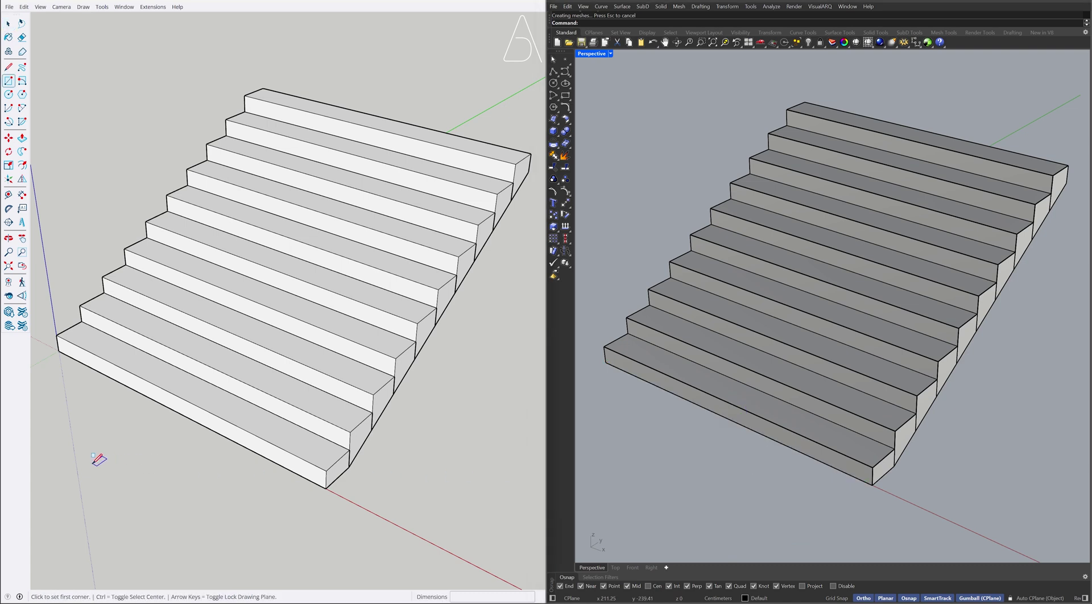
pyautogui.click(94, 458)
pyautogui.write('220;30')
pyautogui.press('Return')
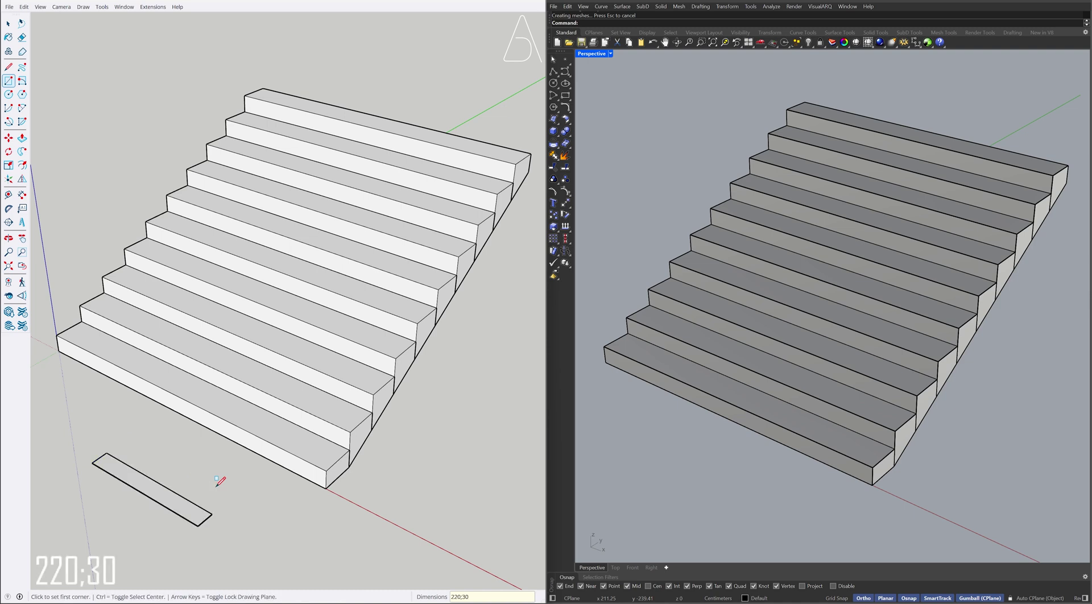
pyautogui.press('p')
pyautogui.click(161, 499)
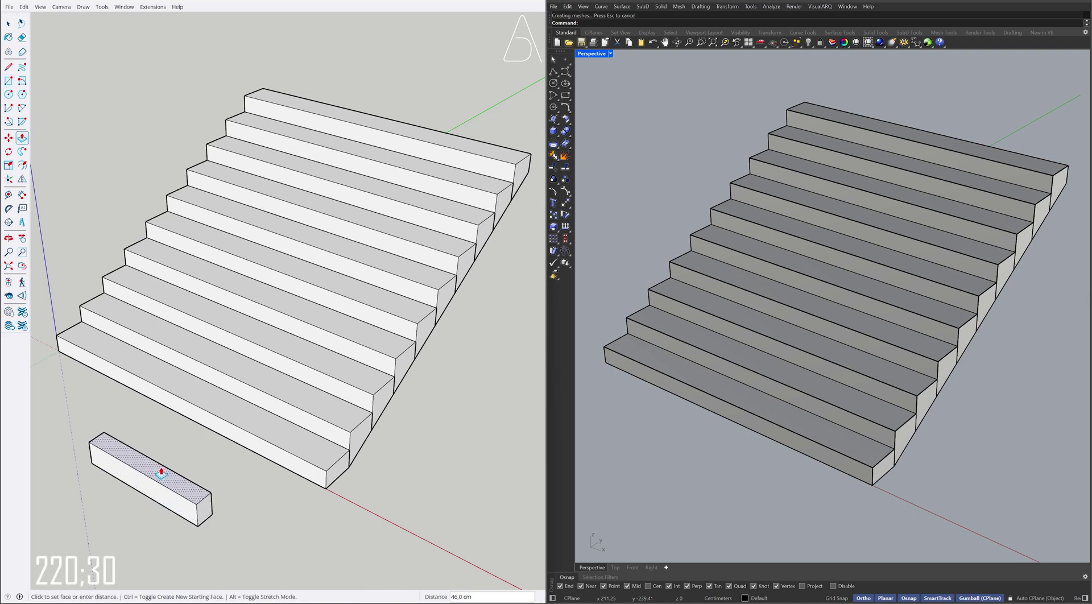
pyautogui.write('17')
pyautogui.press('Return')
pyautogui.press('space')
# Step: Make the new 220 × 30 × 17 bench block a group
pyautogui.tripleClick(160, 487)
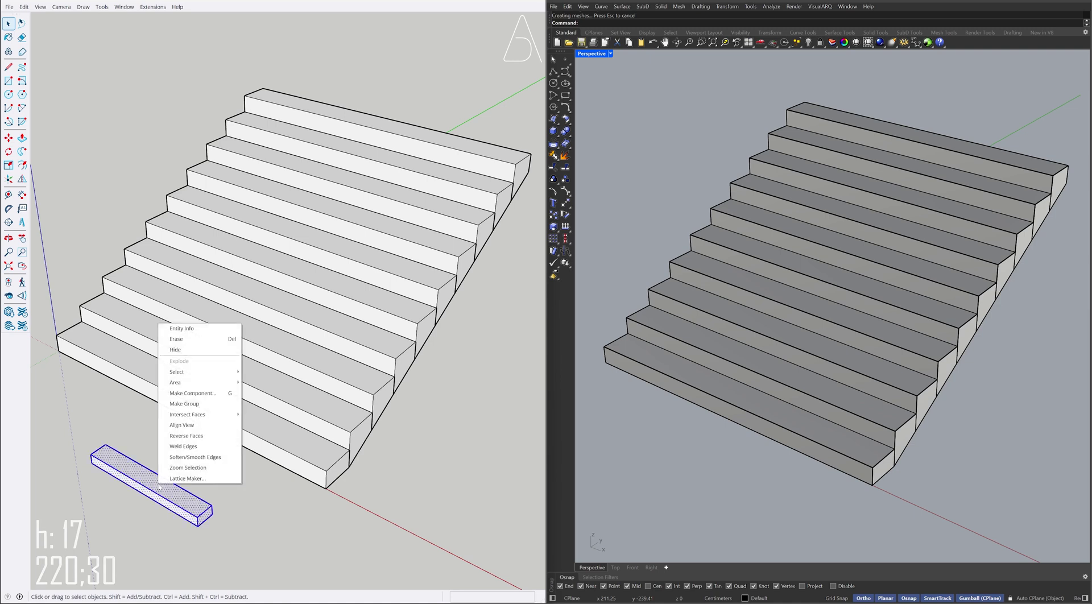
pyautogui.click(205, 407)
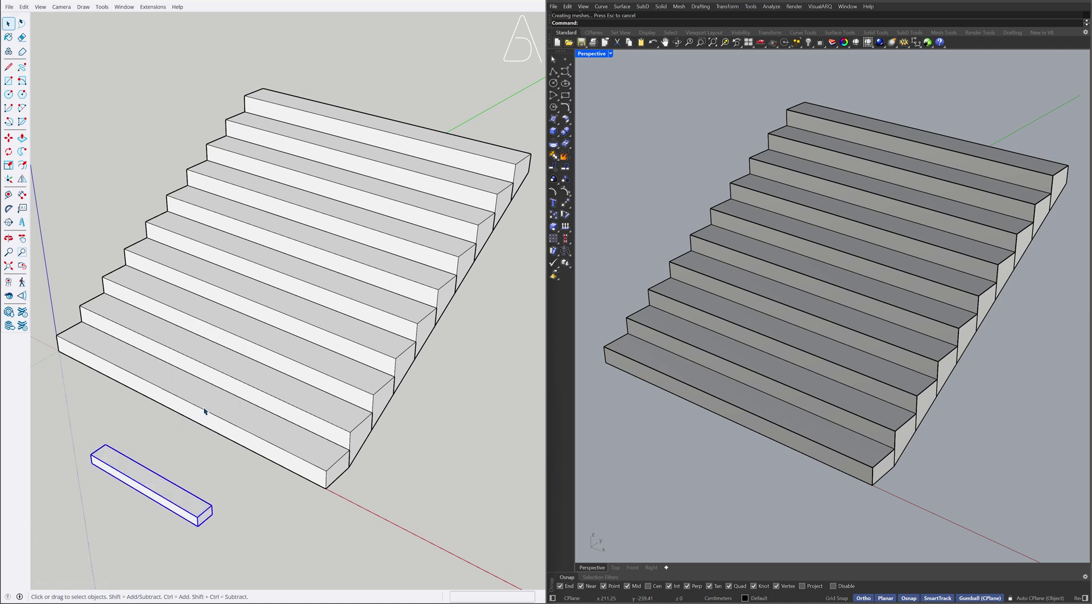
pyautogui.click(208, 464)
# Step: Start a Rhino box beside the stairs with a 220 base length
pyautogui.click(674, 450)
pyautogui.write('box')
pyautogui.press('Return')
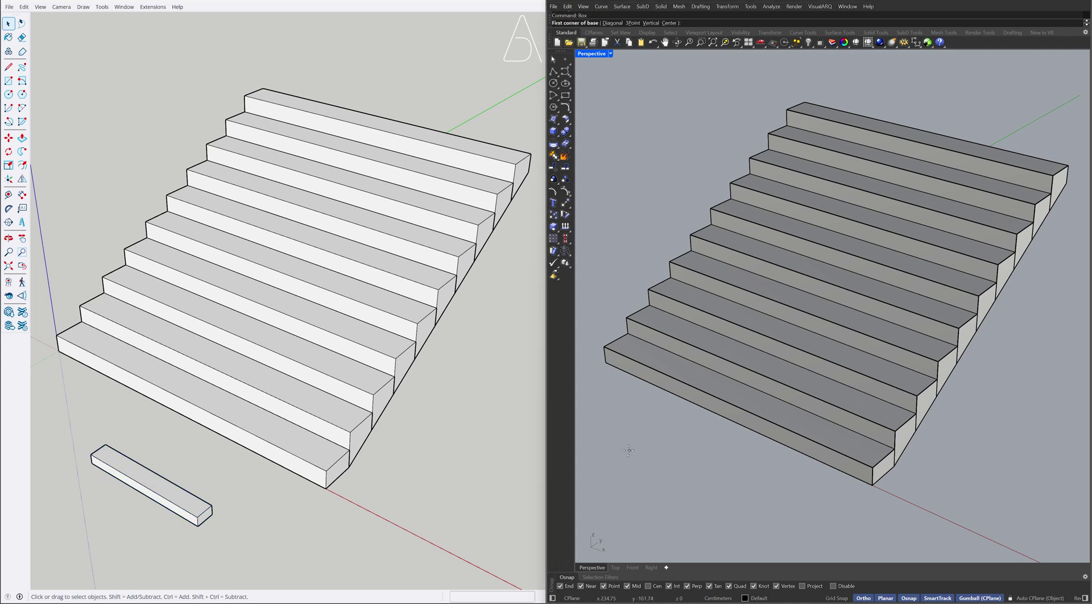
pyautogui.click(621, 449)
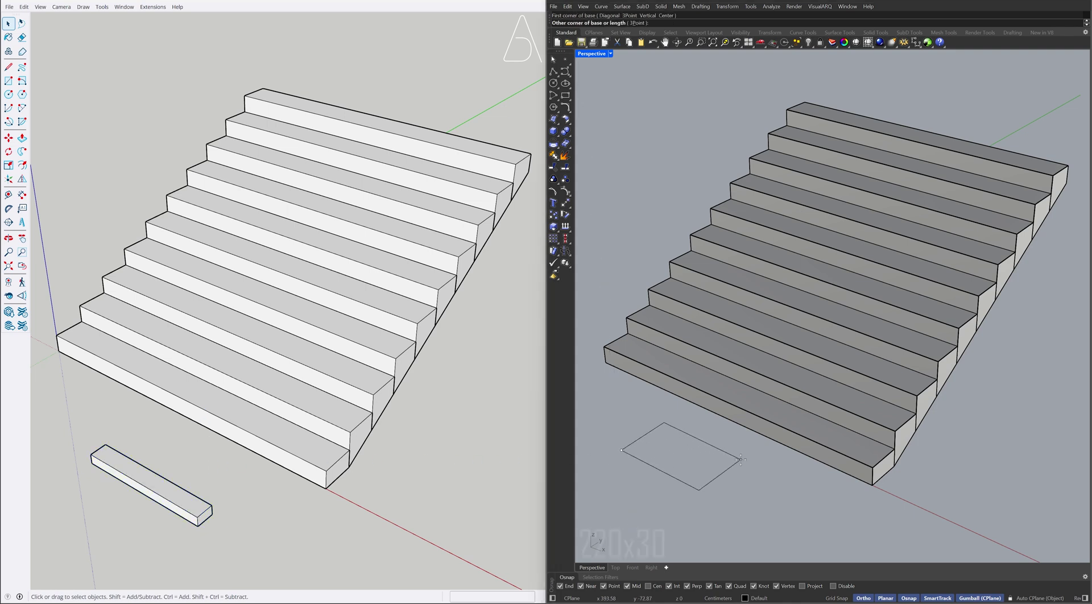
pyautogui.write('220')
pyautogui.press('Return')
# Step: Complete the Rhino bench box with width 30 and height 17
pyautogui.write('30')
pyautogui.press('Return')
pyautogui.write('17')
pyautogui.press('Return')
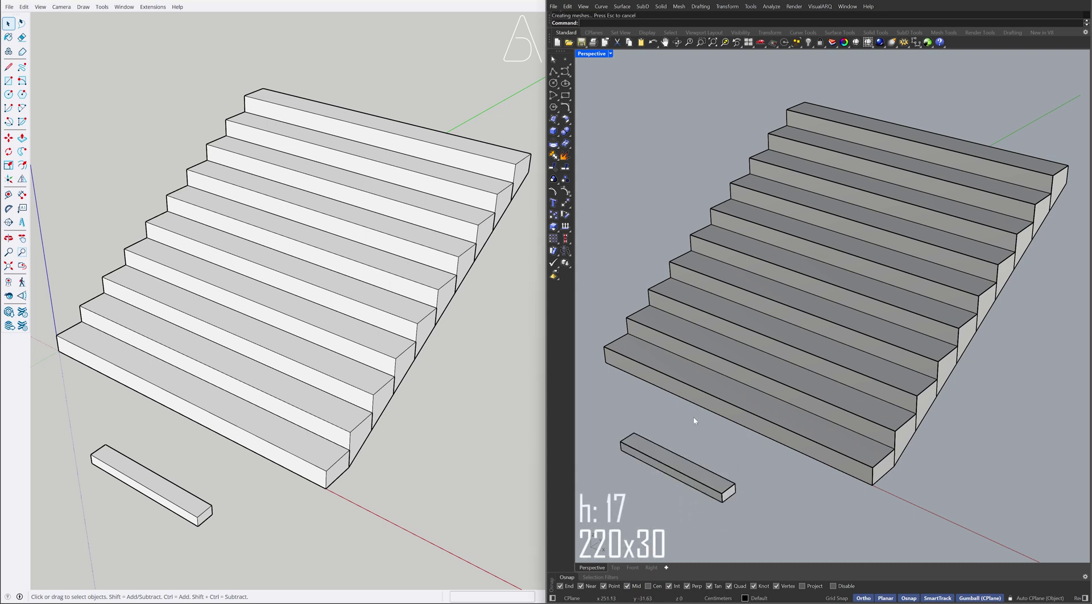
# Step: Move the SketchUp bench block onto the bottom stair step
pyautogui.click(151, 485)
pyautogui.press('m')
pyautogui.click(157, 471)
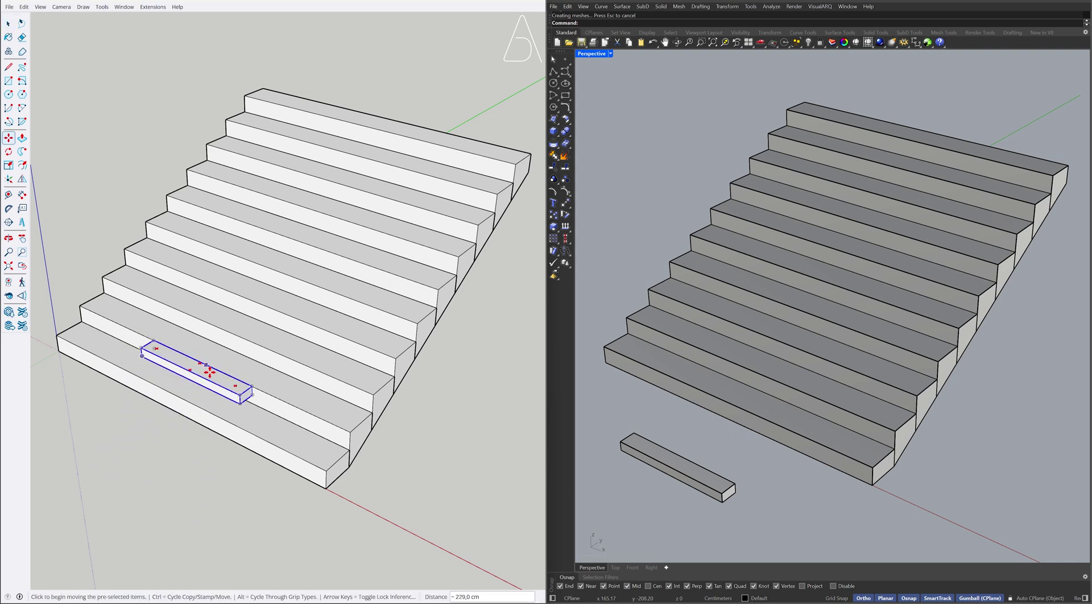
pyautogui.click(251, 397)
pyautogui.press('space')
pyautogui.click(392, 437)
# Step: Move the Rhino bench block onto the bottom step's midpoint, then fine-tune its position
pyautogui.click(638, 448)
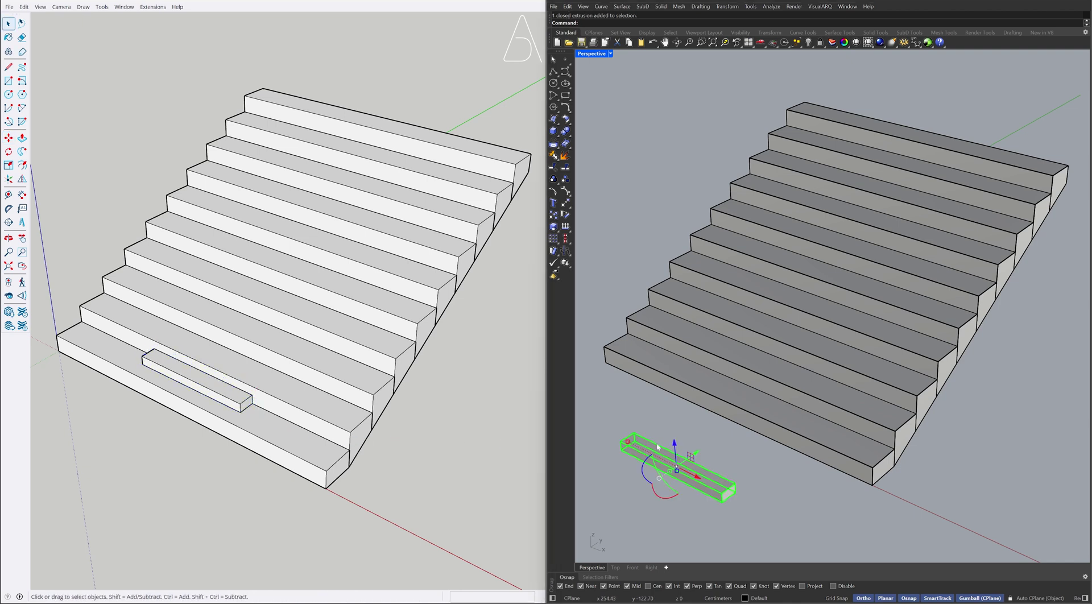
pyautogui.write('M')
pyautogui.press('Return')
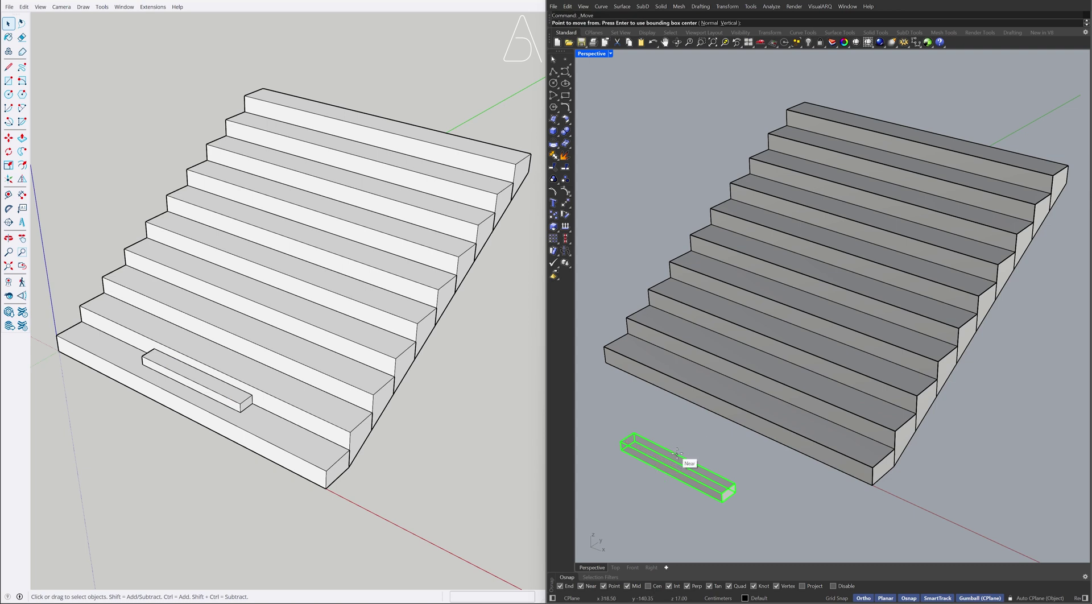
pyautogui.click(682, 456)
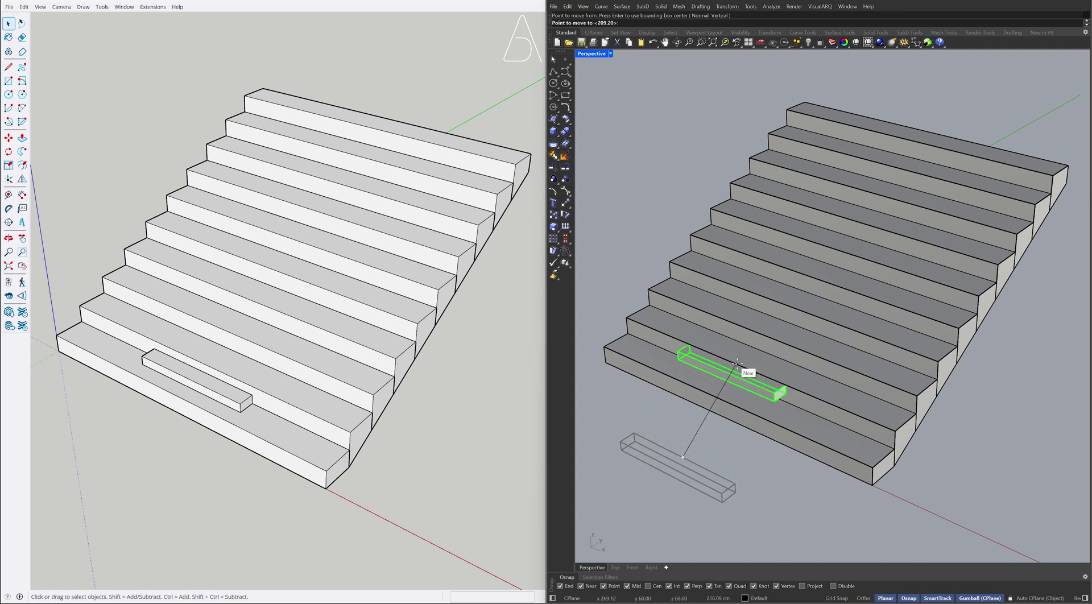
pyautogui.click(748, 369)
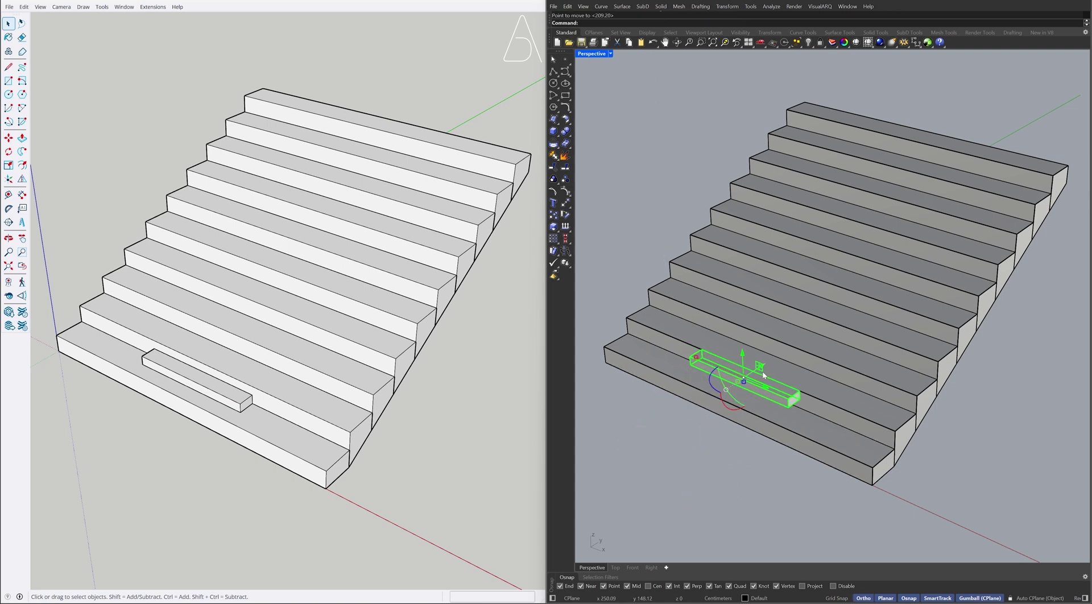
pyautogui.press('Return')
pyautogui.click(798, 394)
pyautogui.click(800, 403)
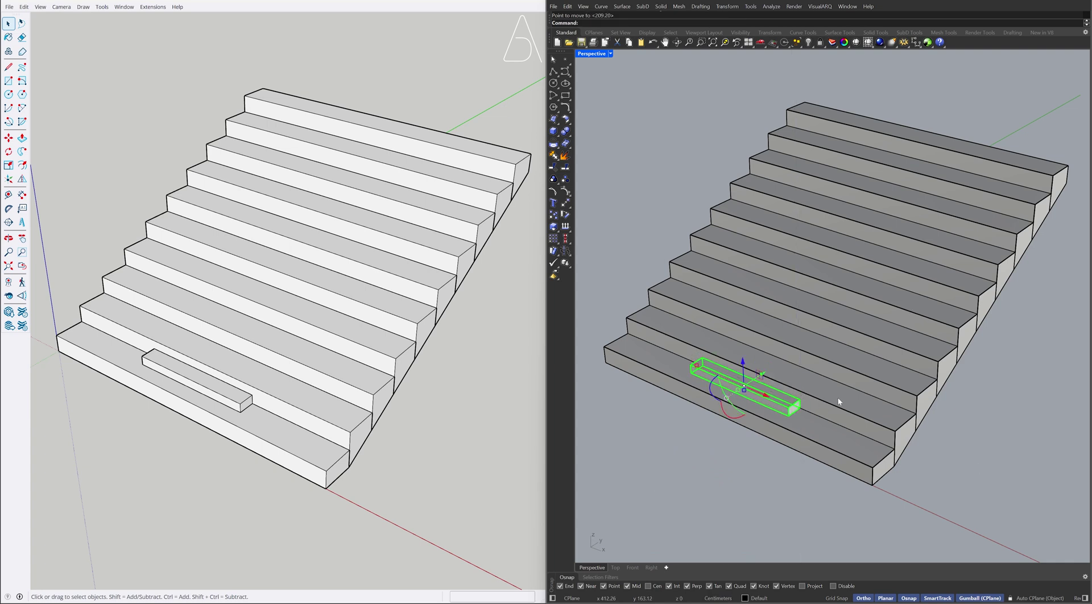
pyautogui.click(626, 424)
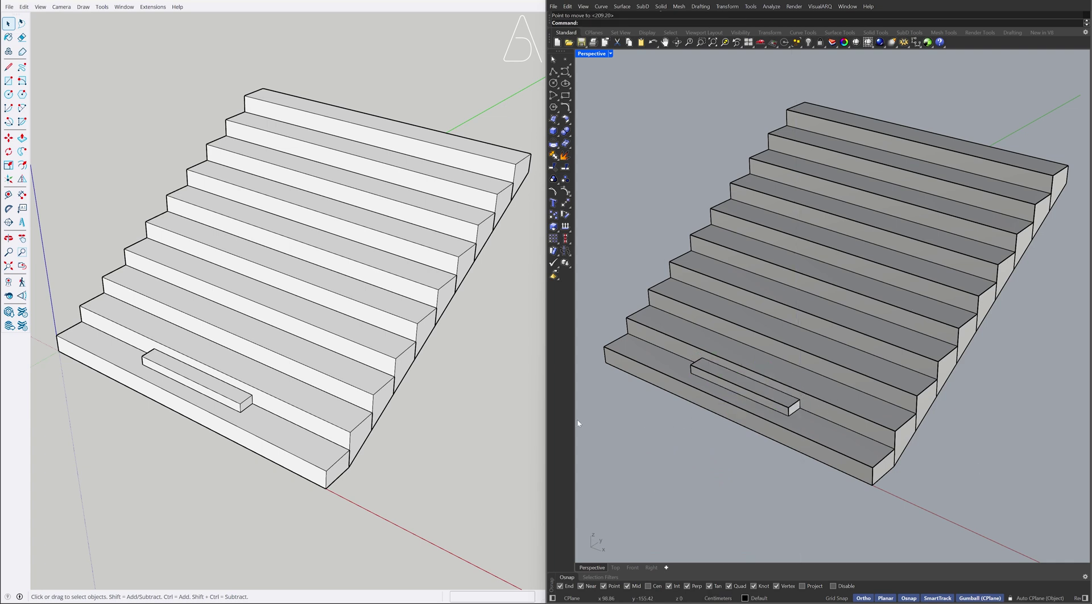
# Step: Copy the SketchUp bench block up one step, repeated x9 onto every step
pyautogui.click(225, 397)
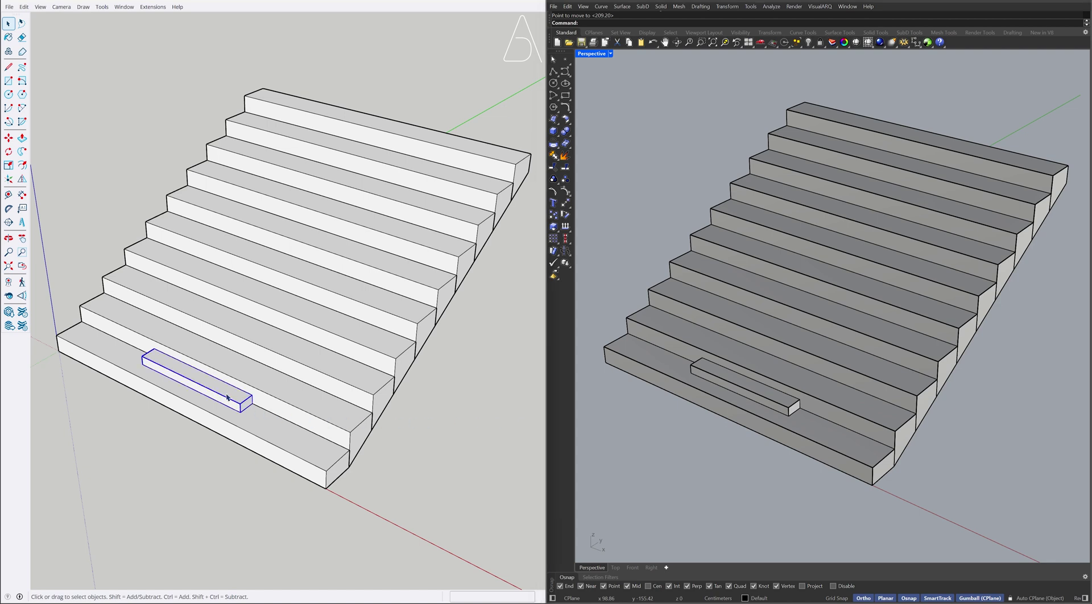
pyautogui.press('m')
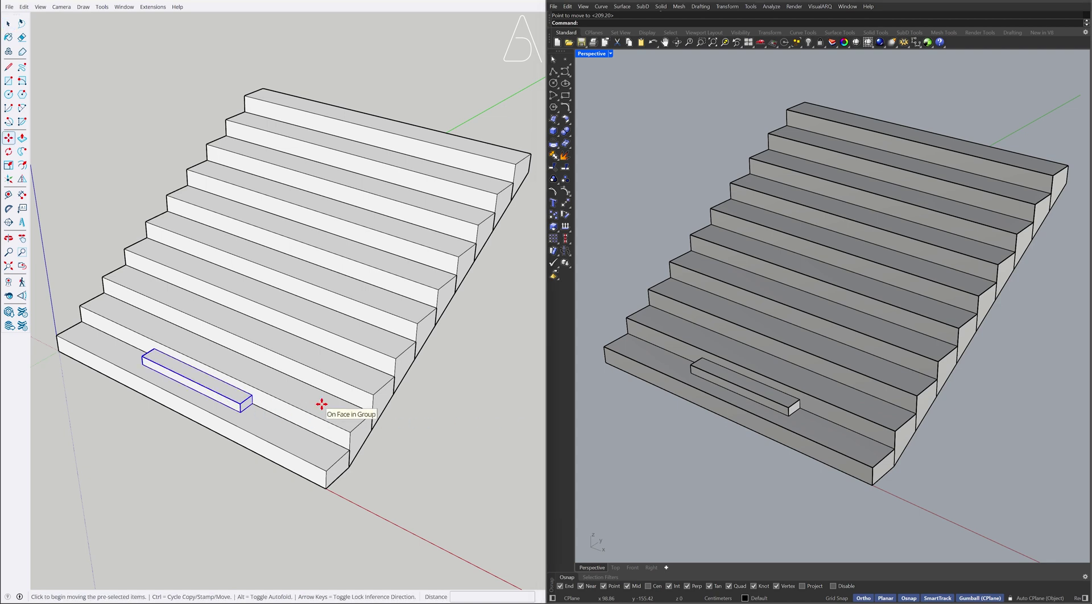
pyautogui.click(350, 449)
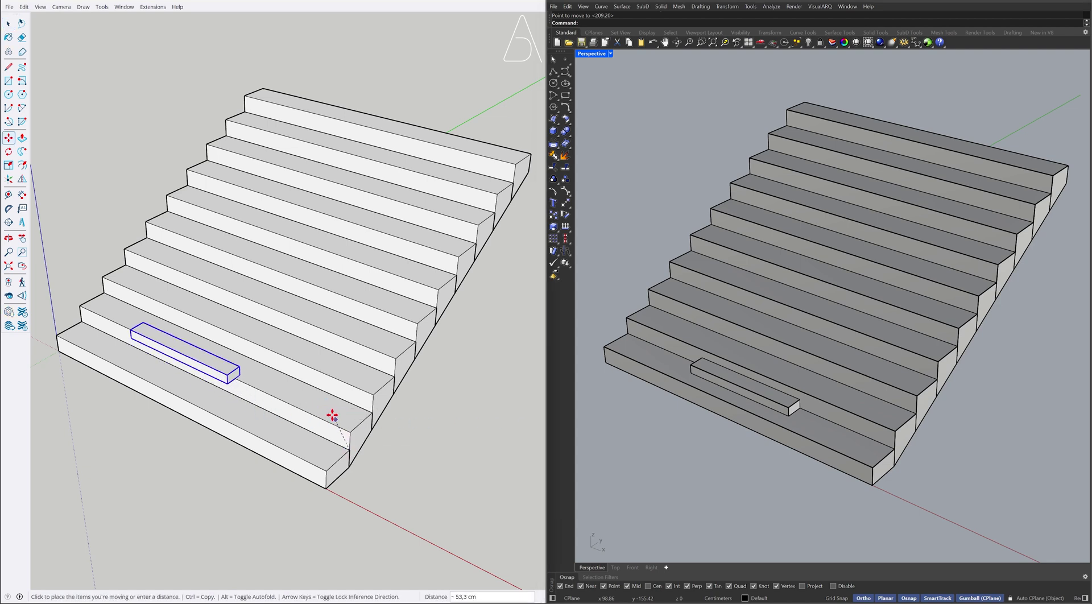
pyautogui.press('ctrl')
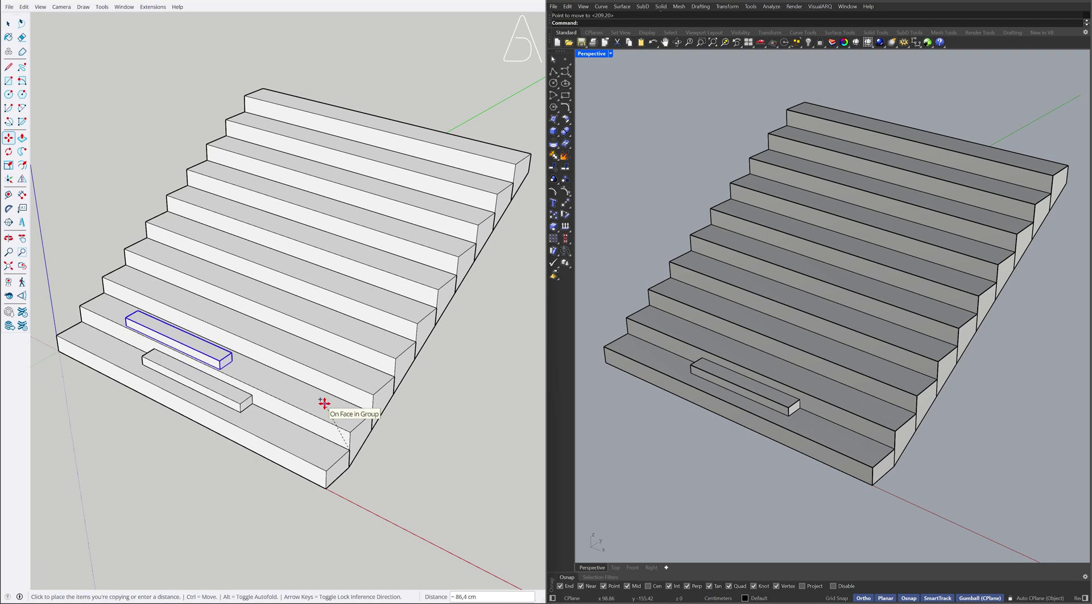
pyautogui.click(372, 410)
pyautogui.write('x9')
pyautogui.press('Return')
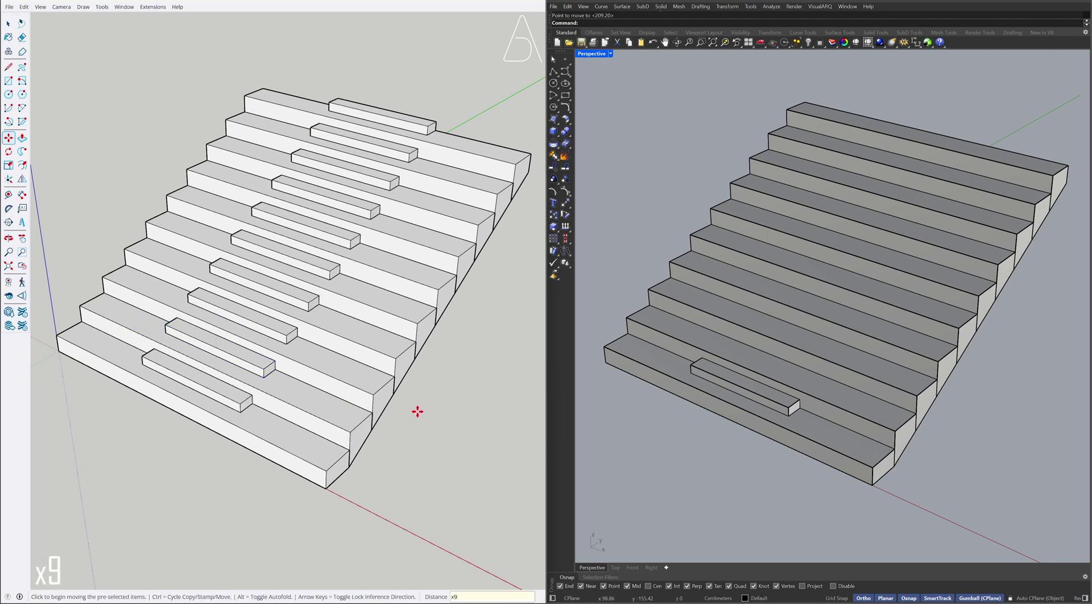
pyautogui.press('space')
# Step: Linear-array the Rhino bench block into ten copies climbing the steps
pyautogui.click(693, 421)
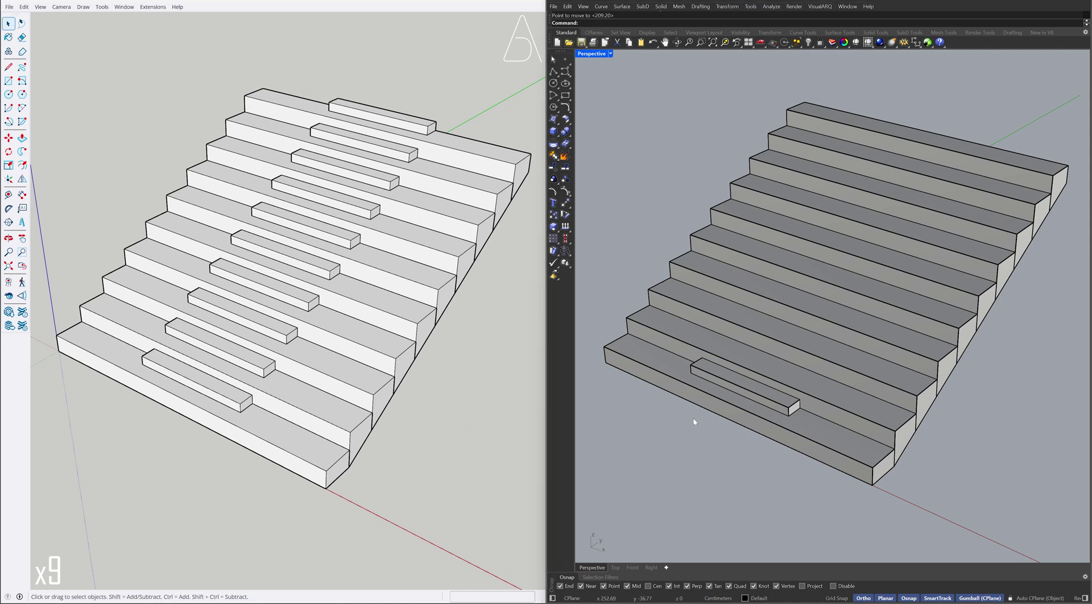
pyautogui.click(723, 390)
pyautogui.write('Ar')
pyautogui.press('Return')
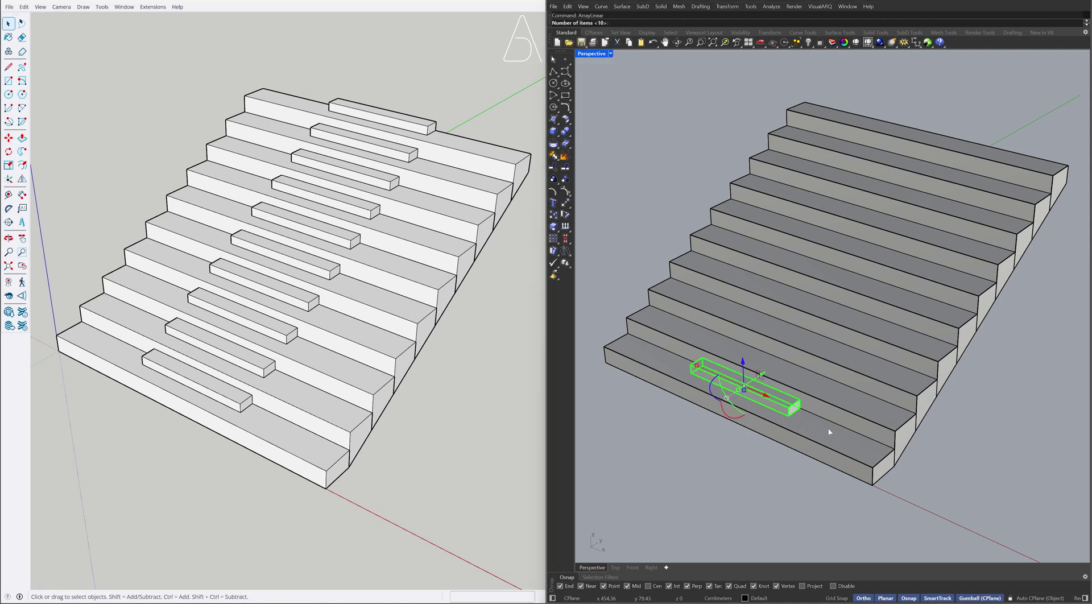
pyautogui.press('Return')
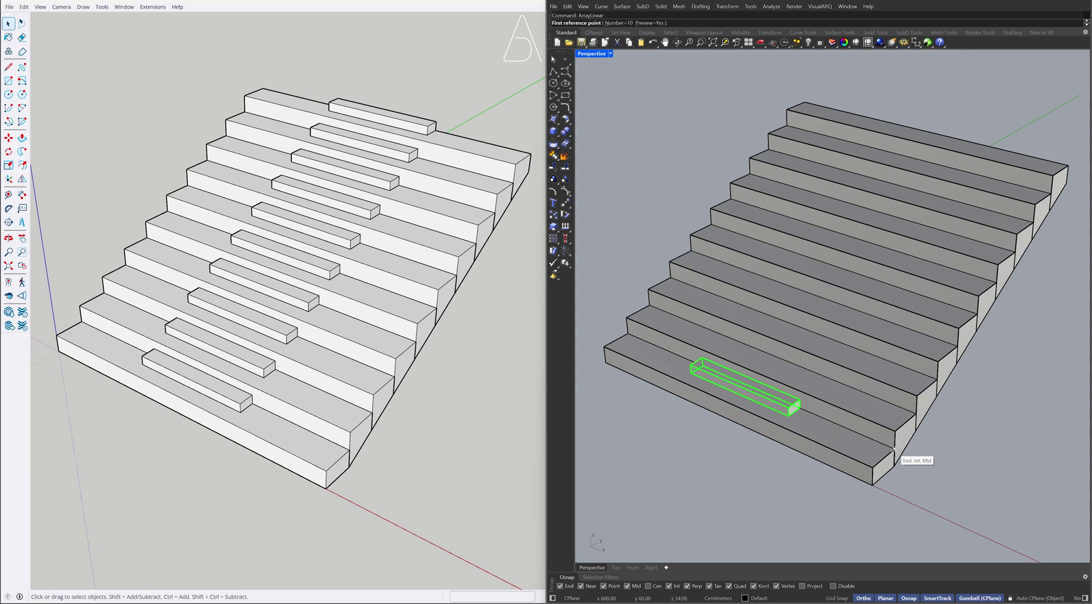
pyautogui.click(894, 449)
pyautogui.click(915, 418)
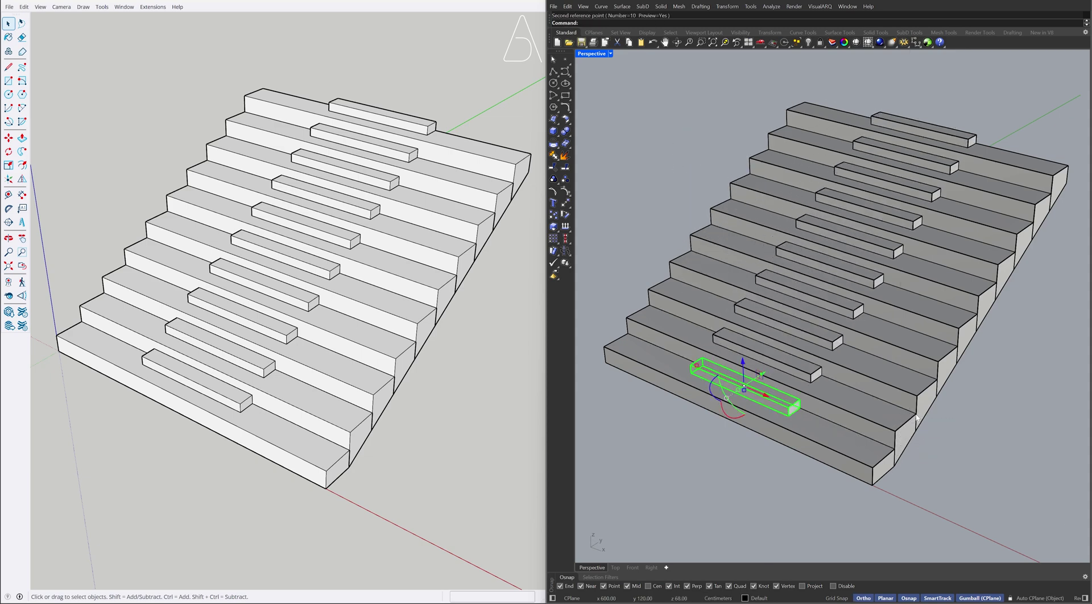
pyautogui.click(722, 458)
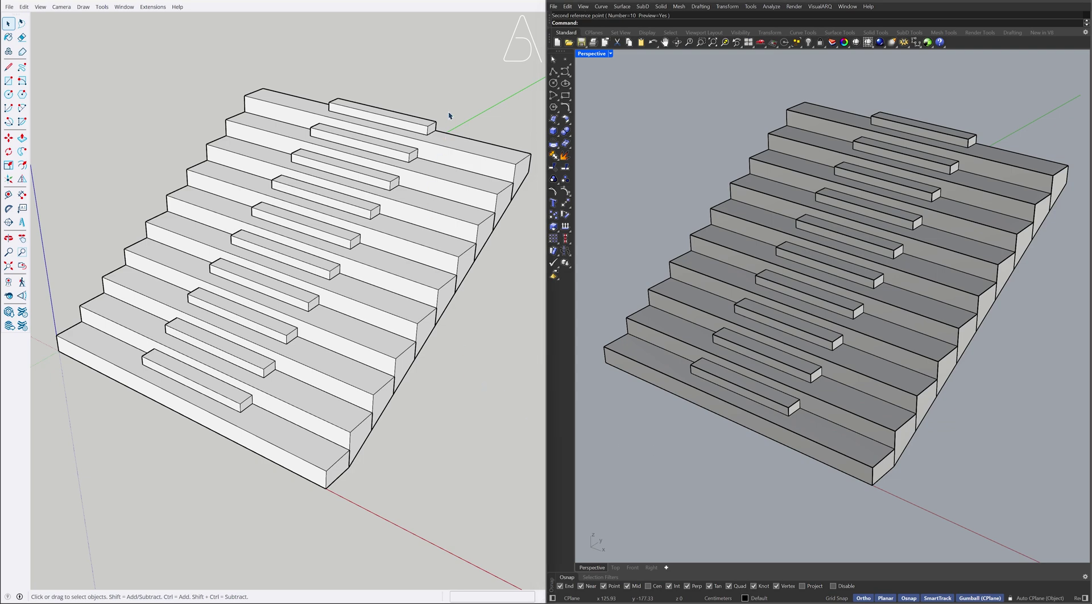
# Step: Merge all SketchUp stair and bench geometry into one solid with Outer Shell
pyautogui.moveTo(144, 421); pyautogui.dragTo(144, 421)
pyautogui.rightClick(209, 343)
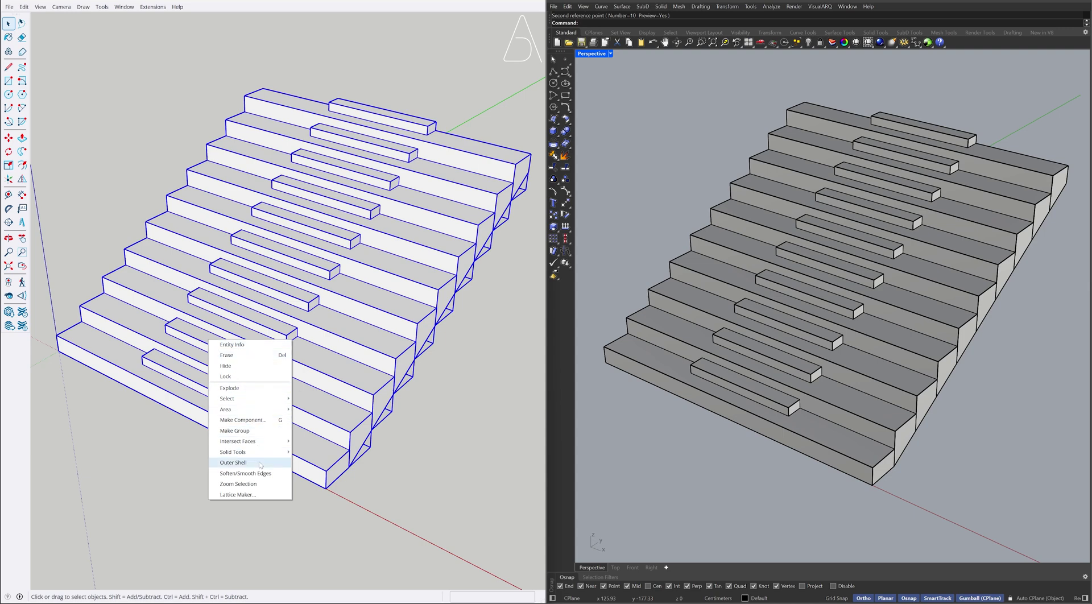
pyautogui.click(259, 464)
pyautogui.click(258, 468)
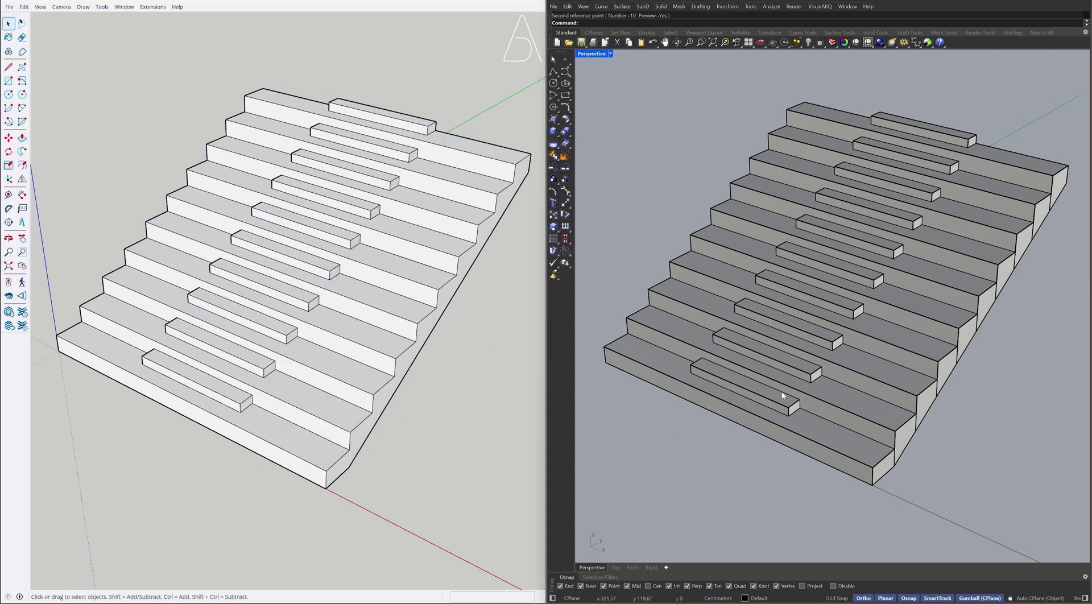
# Step: Union all of Rhino's stair and bench pieces into a single solid
pyautogui.moveTo(962, 179); pyautogui.dragTo(750, 454)
pyautogui.write('Mesh')
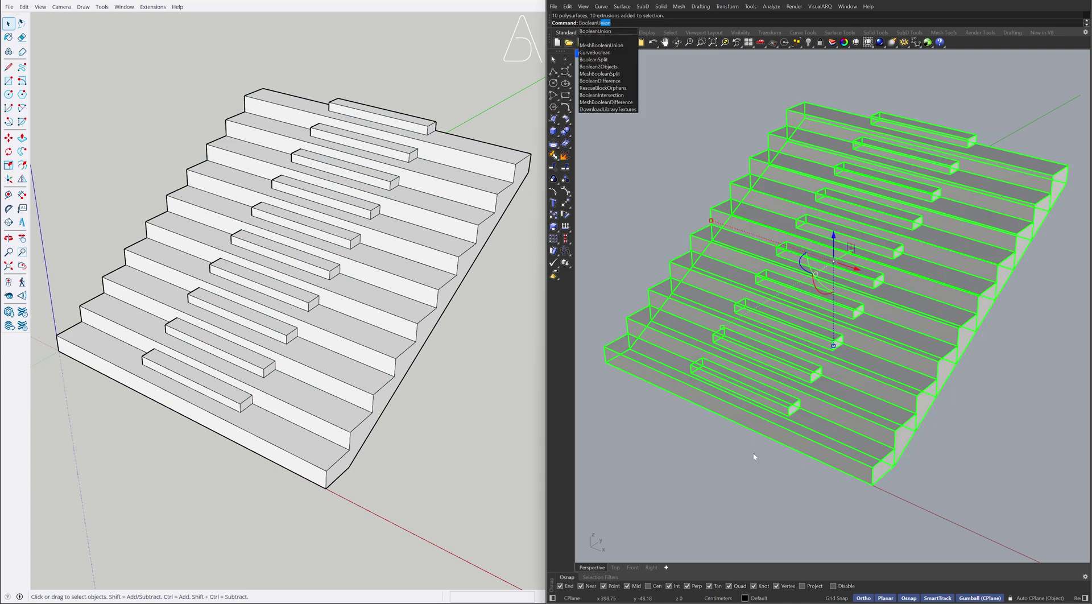
pyautogui.press('Return')
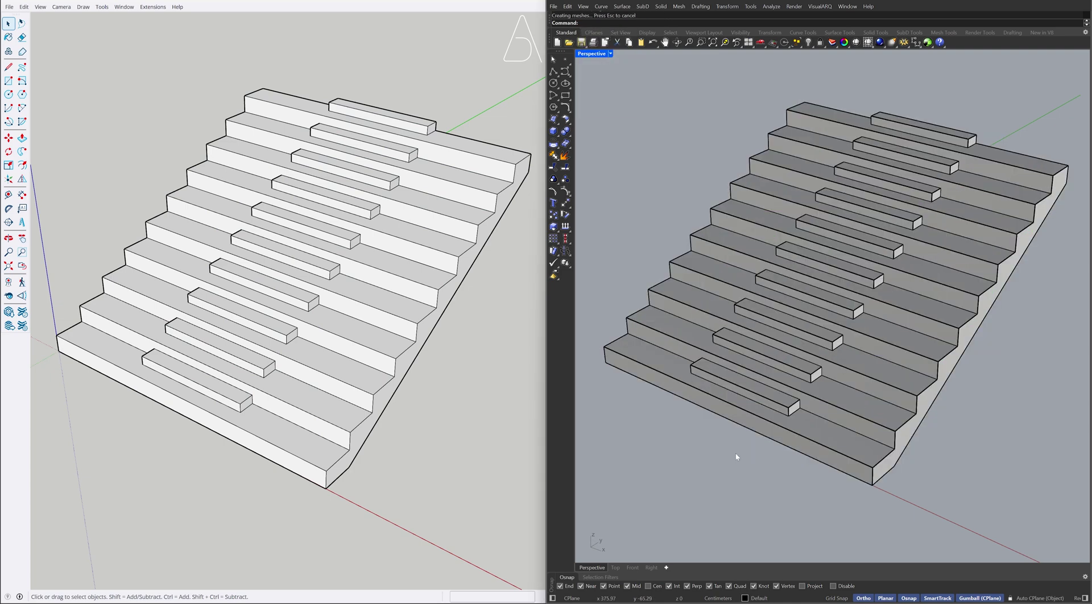
# Step: Draw a SketchUp guide line from the stair edge down to the ground
pyautogui.press('l')
pyautogui.click(179, 412)
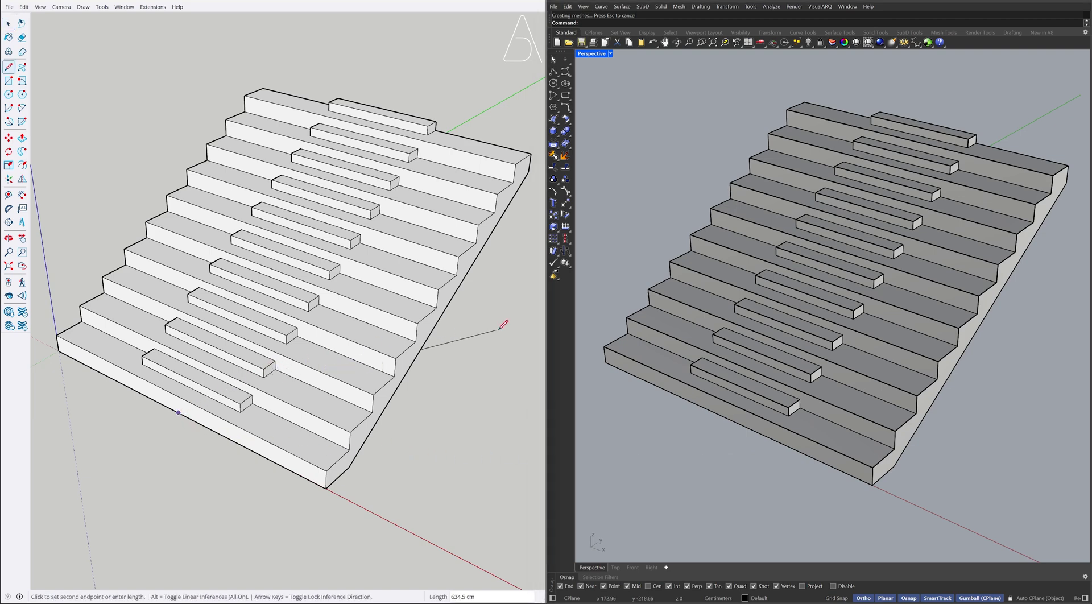
pyautogui.moveTo(316, 357); pyautogui.dragTo(63, 236, button='middle')
pyautogui.moveTo(366, 311)
pyautogui.mouseDown(button='middle')
pyautogui.moveTo(301, 334)
pyautogui.moveTo(224, 341)
pyautogui.moveTo(200, 329)
pyautogui.mouseUp(button='middle')
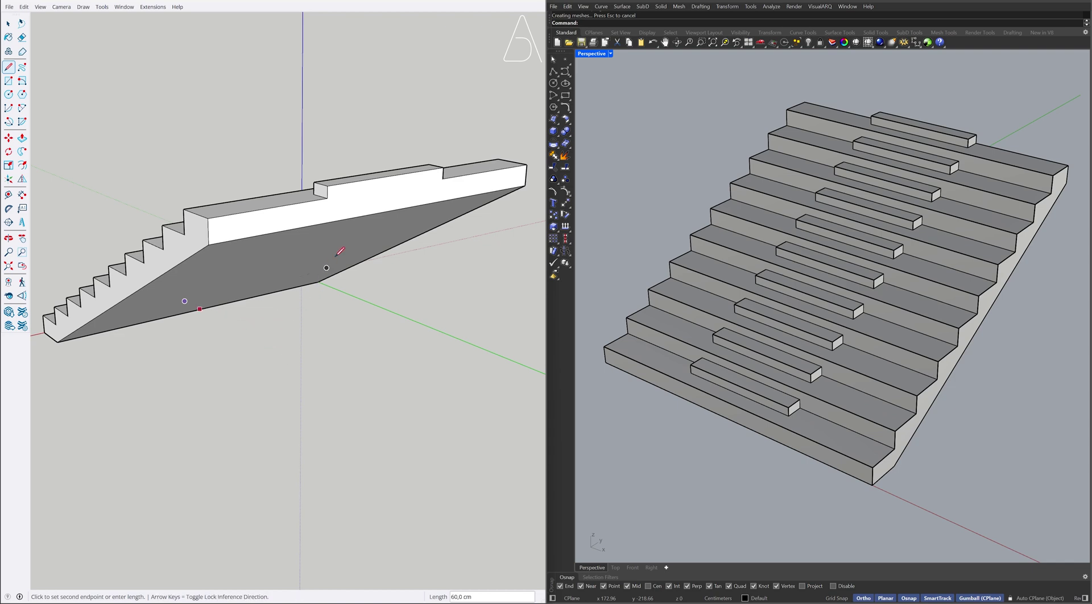
pyautogui.click(381, 176)
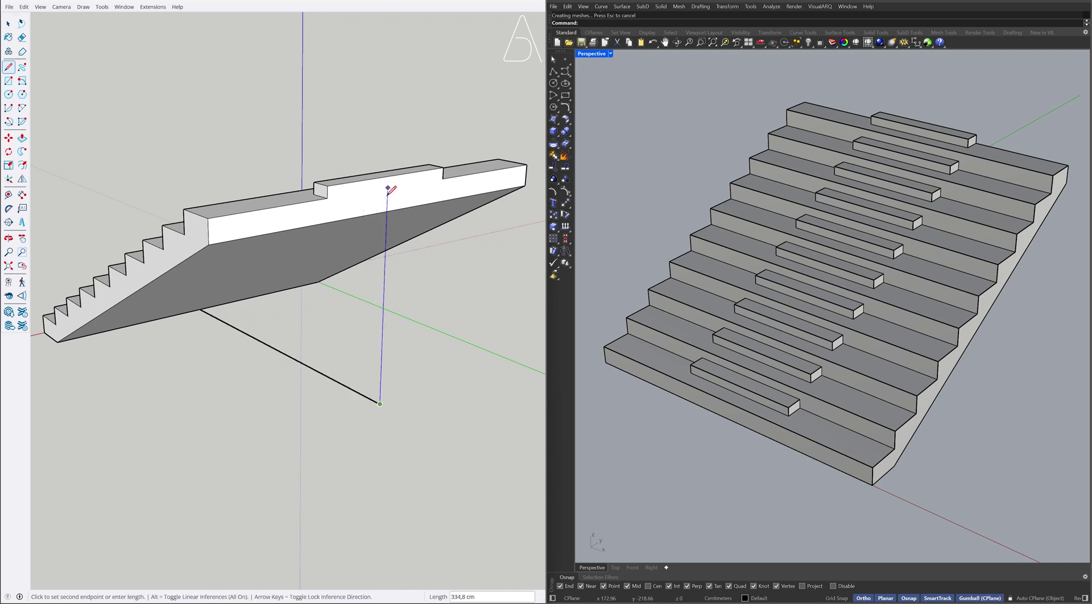
pyautogui.press('space')
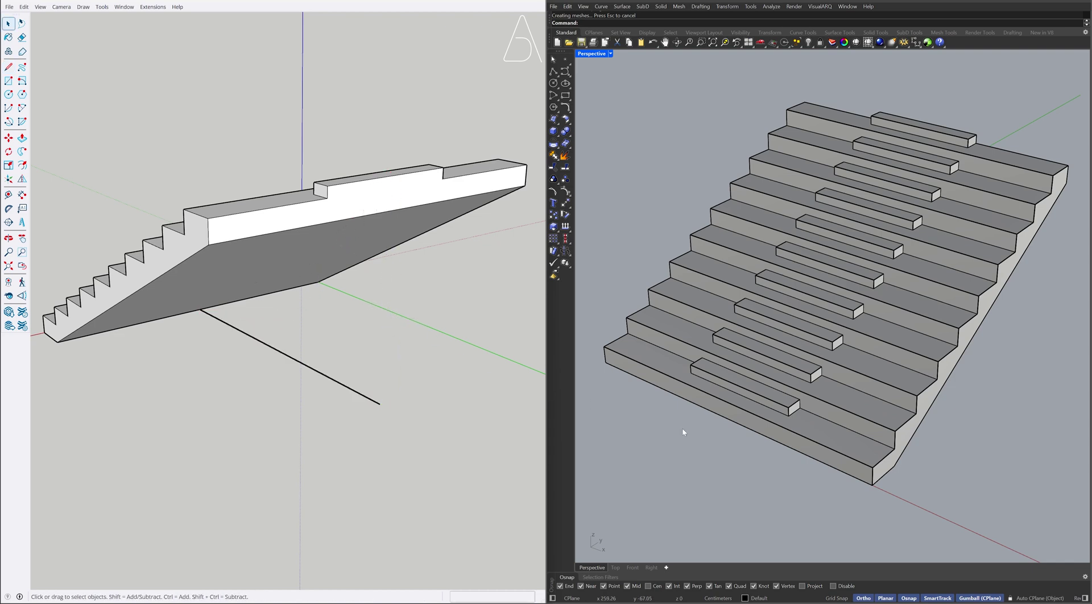
# Step: Draw a matching 600-unit guide line in Rhino
pyautogui.click(683, 432)
pyautogui.press('Return')
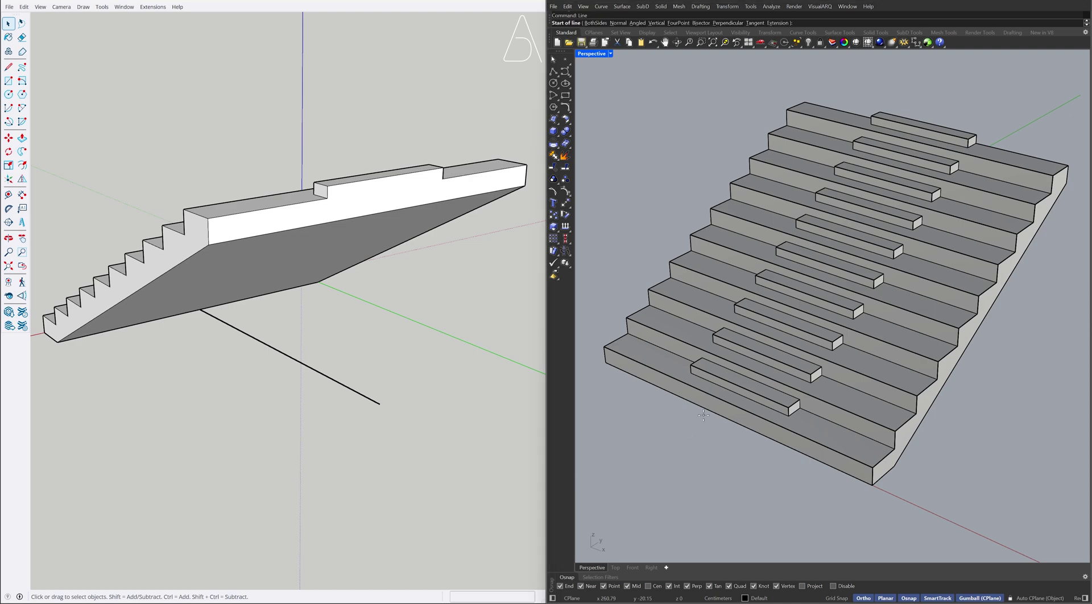
pyautogui.click(727, 419)
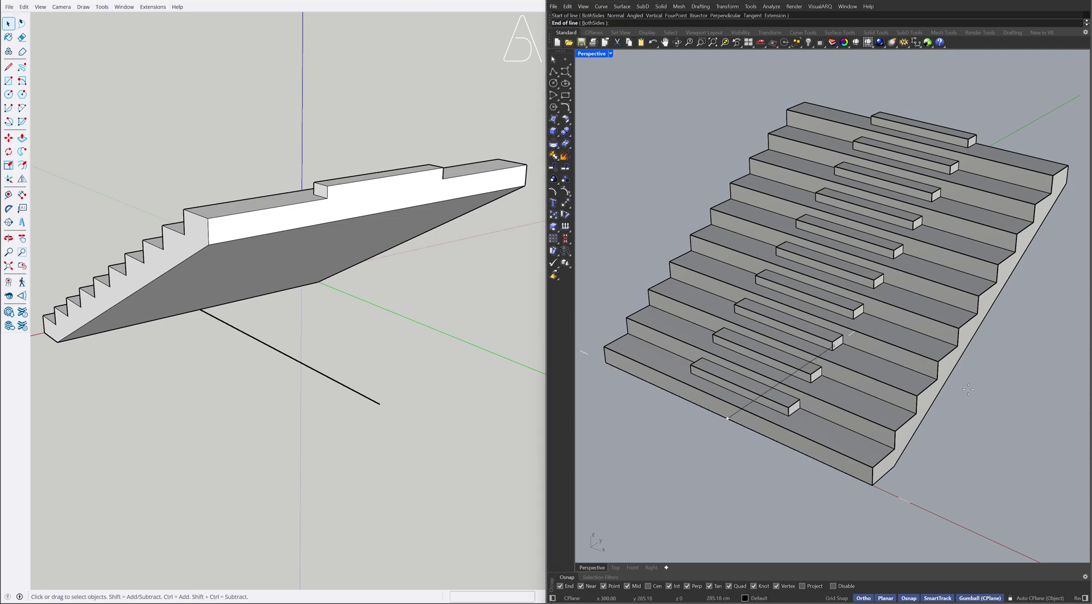
pyautogui.moveTo(980, 385)
pyautogui.mouseDown(button='right')
pyautogui.moveTo(925, 356)
pyautogui.moveTo(936, 394)
pyautogui.mouseUp(button='right')
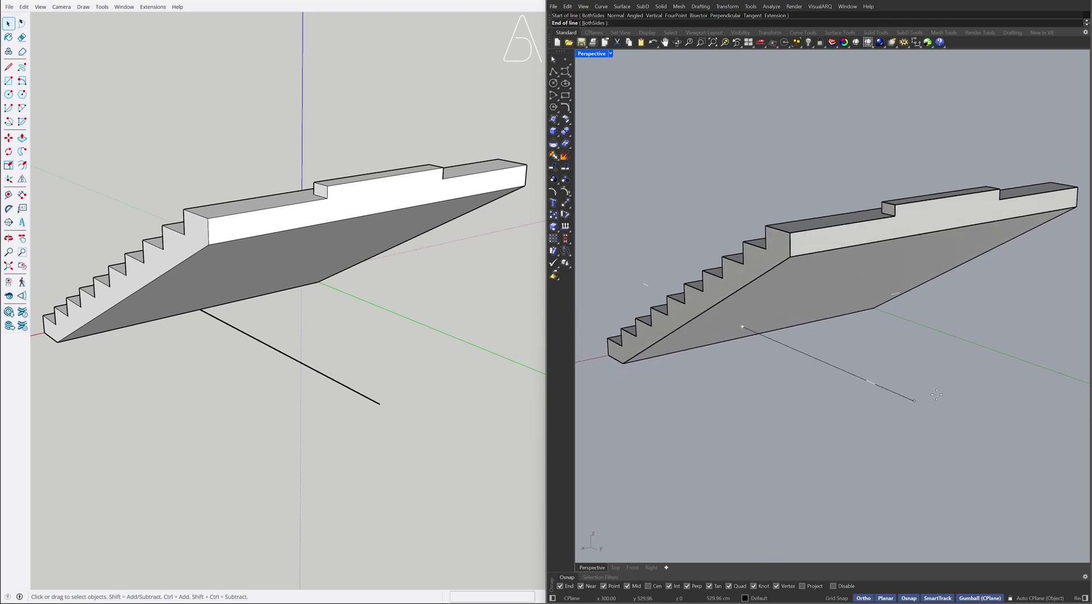
pyautogui.write('600')
pyautogui.press('Return')
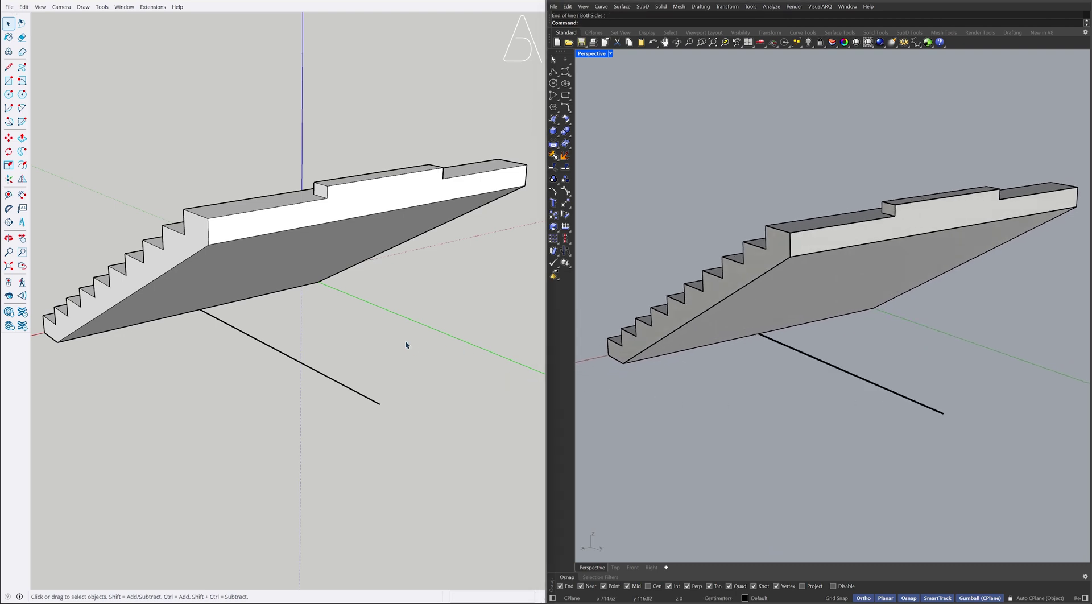
# Step: Draw a 300 cm-radius SketchUp circle centred on the guide line's midpoint
pyautogui.press('c')
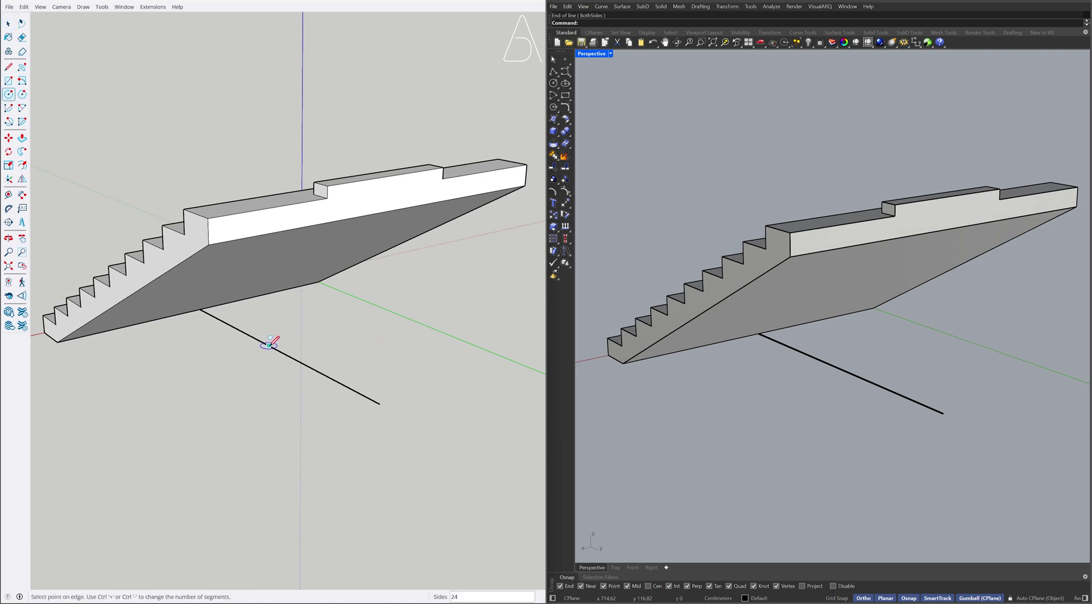
pyautogui.click(270, 344)
pyautogui.click(381, 396)
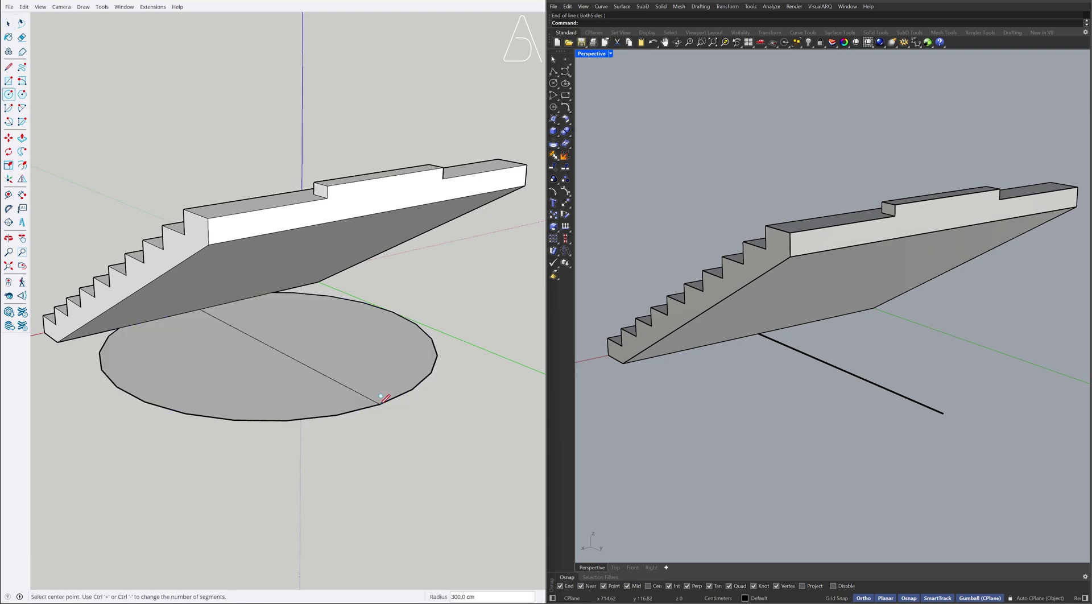
pyautogui.press('space')
# Step: Draw a Rhino circle from the line's midpoint to its end, and delete SketchUp's diameter line
pyautogui.write('Circle')
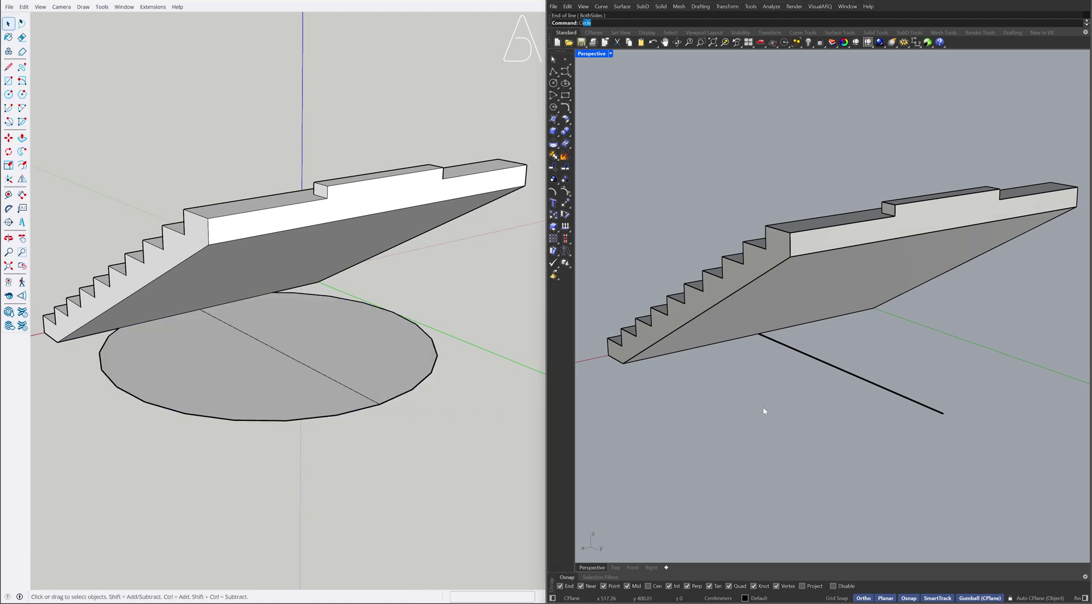
pyautogui.press('Return')
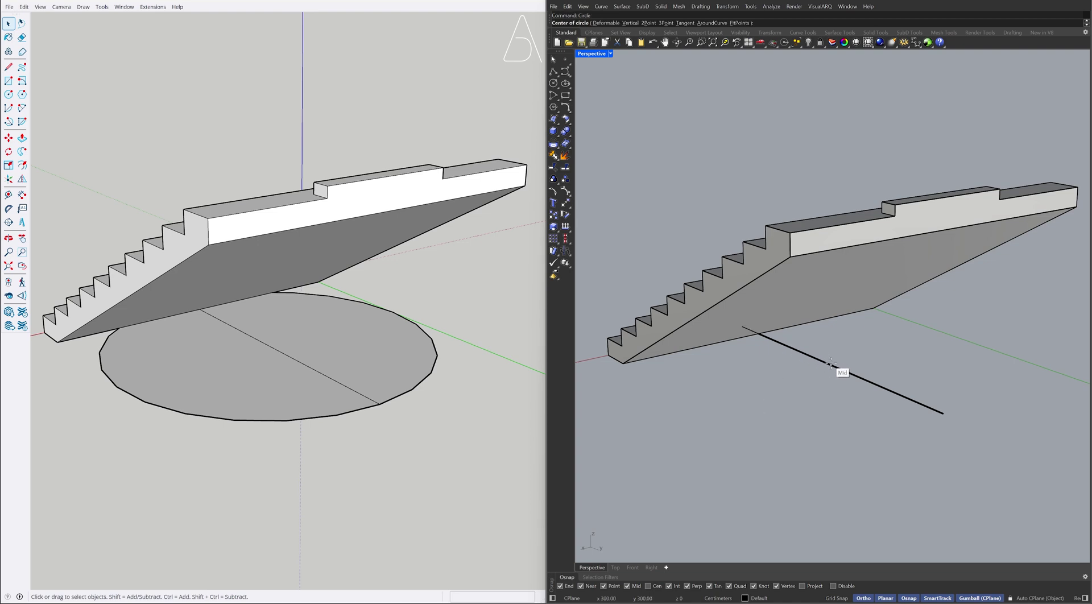
pyautogui.click(831, 364)
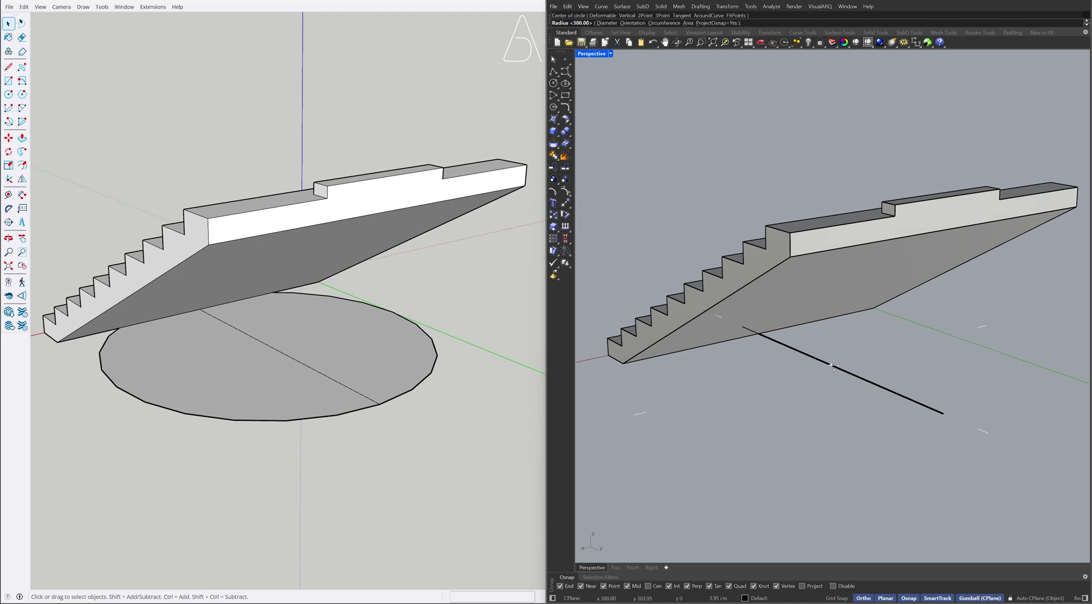
pyautogui.click(940, 410)
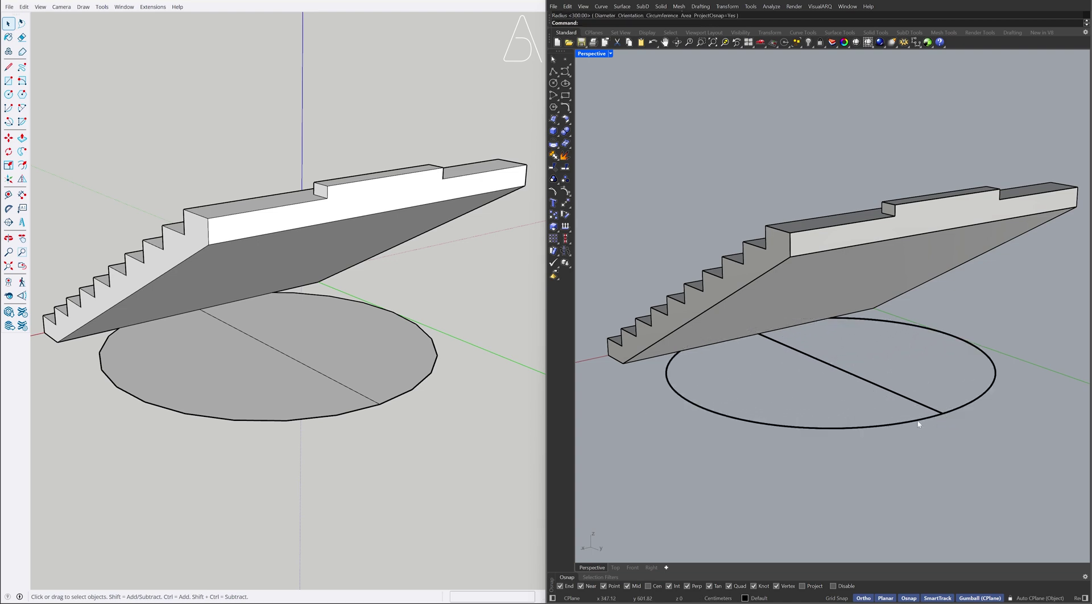
pyautogui.click(307, 369)
pyautogui.press('Delete')
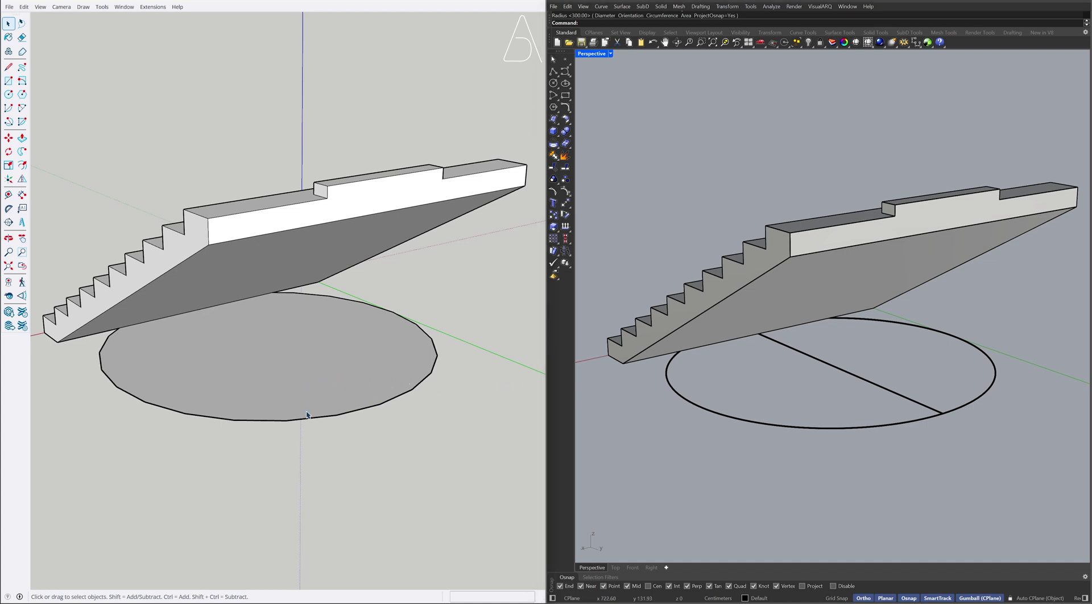
# Step: Change the SketchUp circle's segment count to 100 in Entity Info
pyautogui.click(308, 420)
pyautogui.click(126, 8)
pyautogui.moveTo(141, 17)
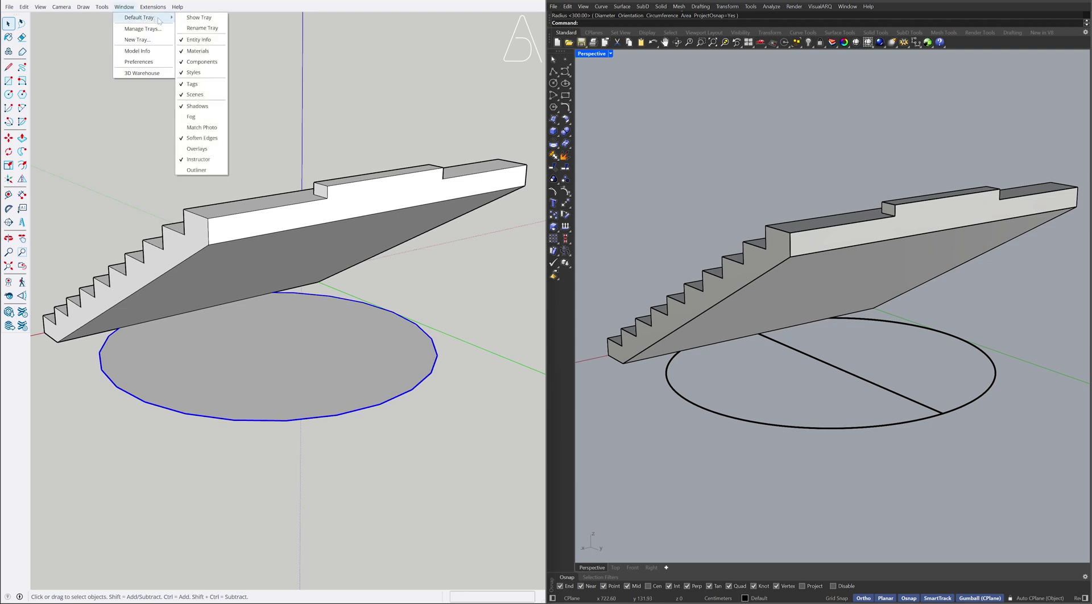
pyautogui.click(217, 22)
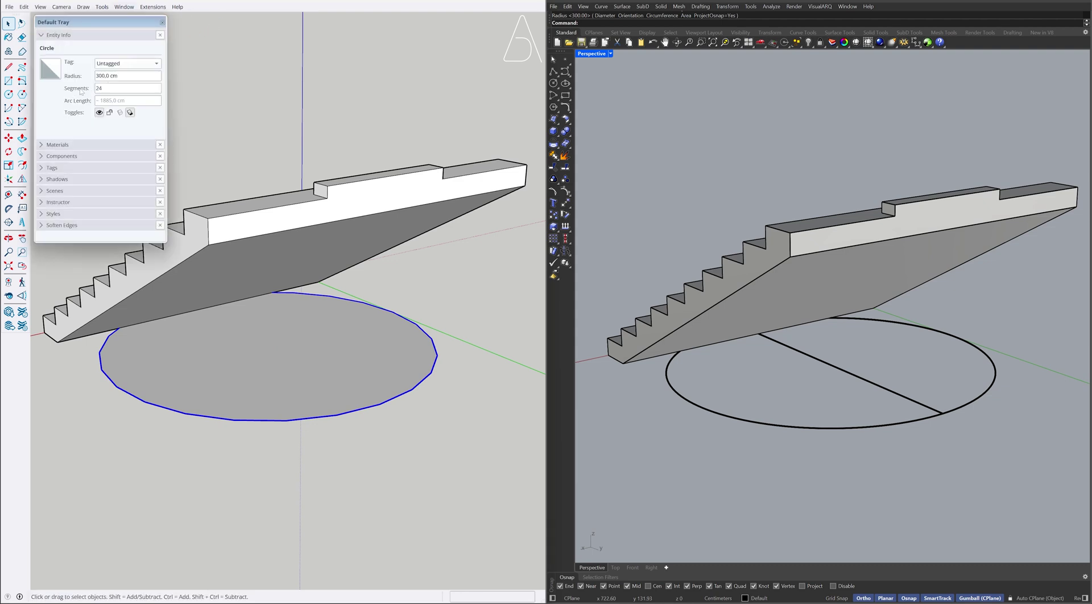
pyautogui.doubleClick(107, 91)
pyautogui.write('100')
pyautogui.press('Return')
pyautogui.click(163, 22)
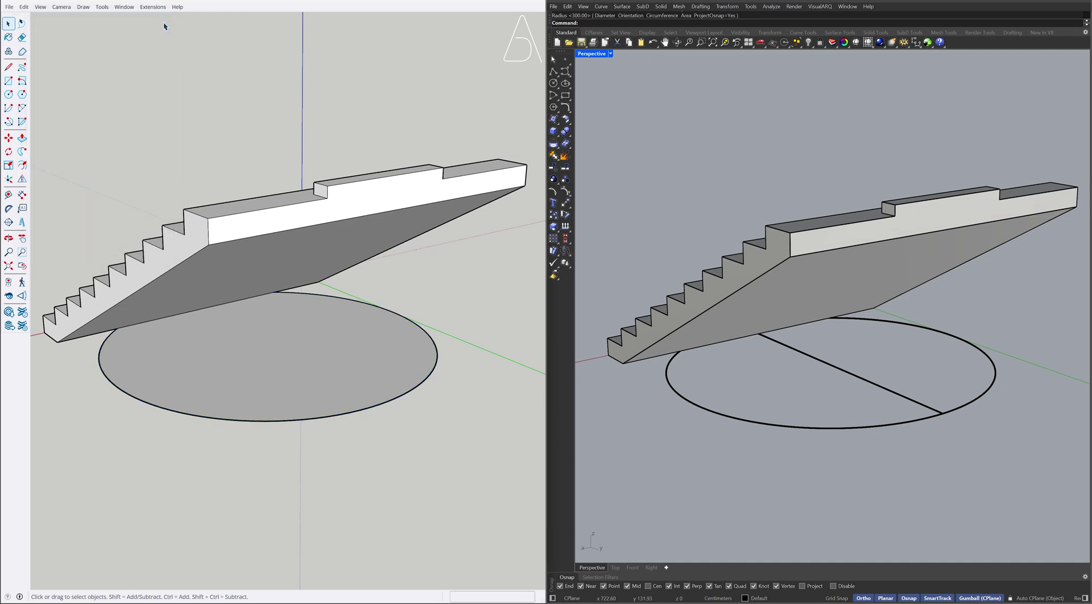
# Step: Offset the SketchUp circle's edge outward to form an outer ring
pyautogui.press('f')
pyautogui.click(178, 411)
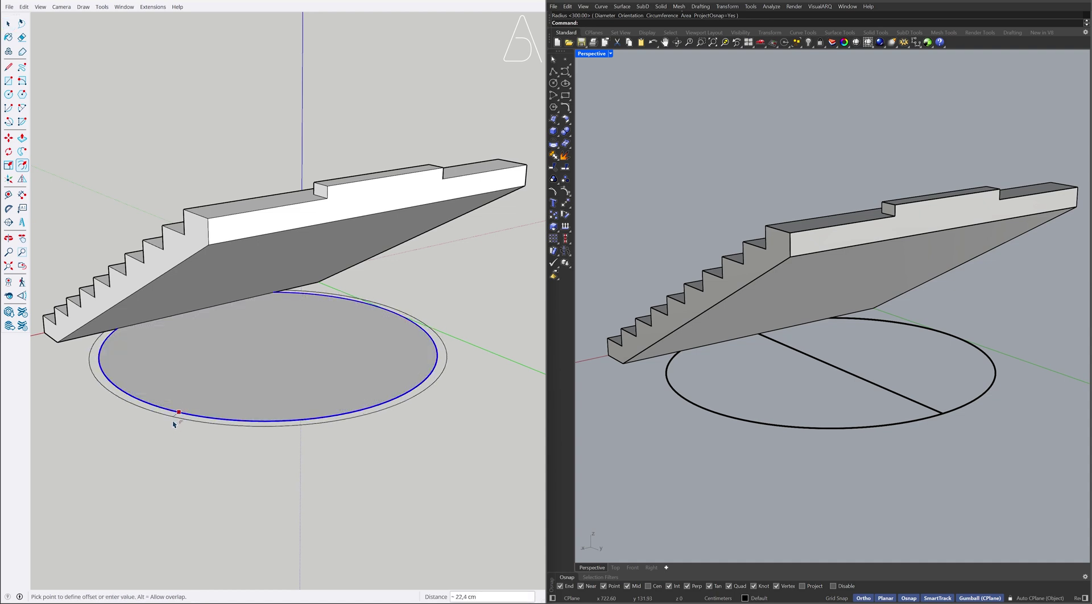
pyautogui.click(142, 464)
pyautogui.press('space')
# Step: Delete SketchUp's inner circle face and Rhino's leftover guide line
pyautogui.click(237, 371)
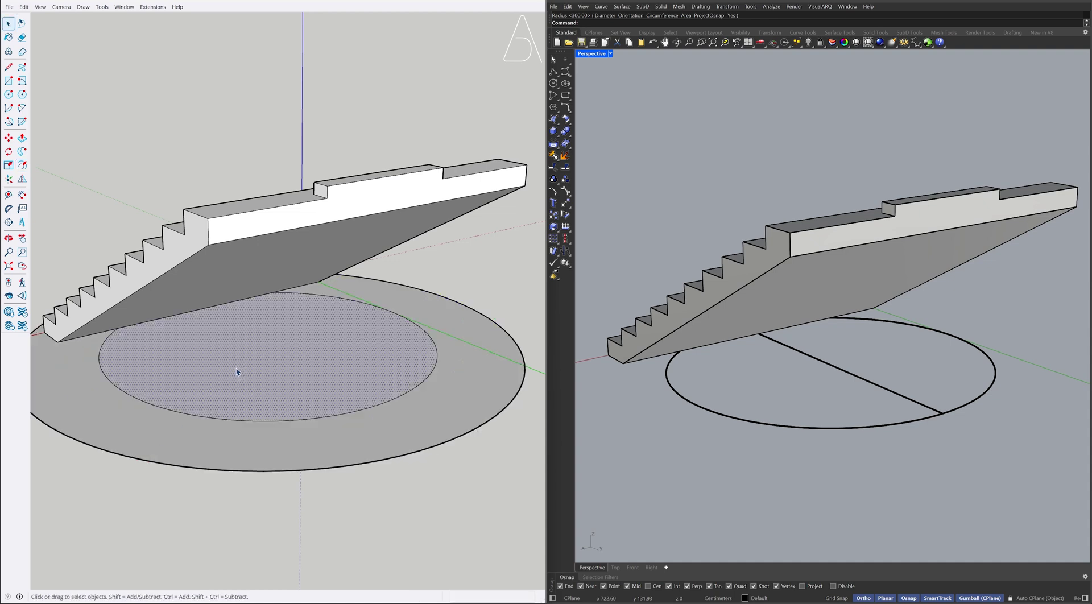
pyautogui.press('Delete')
pyautogui.click(829, 366)
pyautogui.press('Delete')
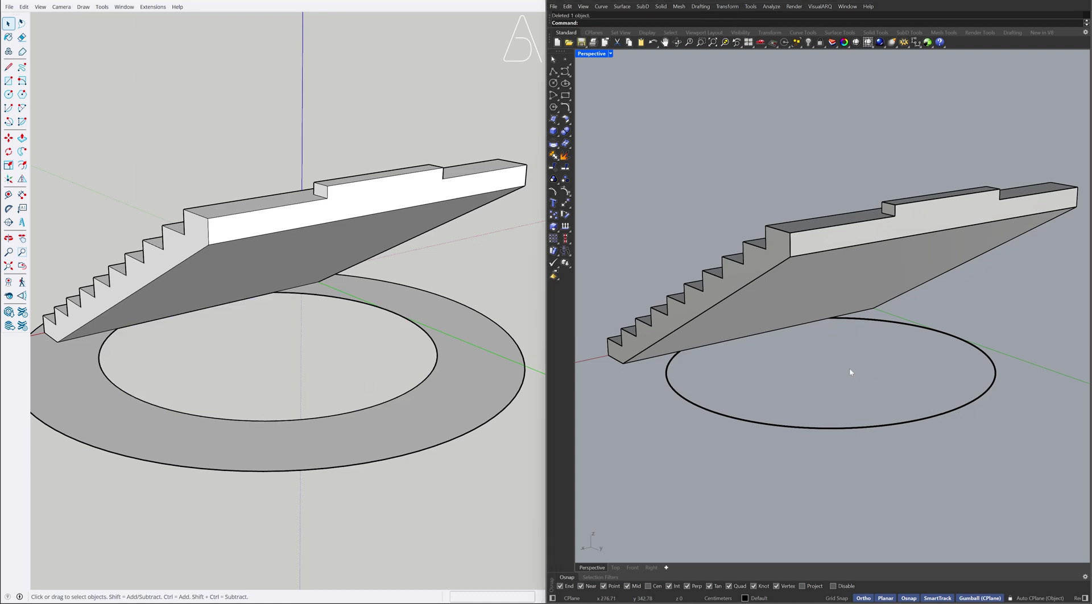
# Step: Push/pull the SketchUp ring face up into a wall taller than the stairs
pyautogui.press('p')
pyautogui.click(341, 427)
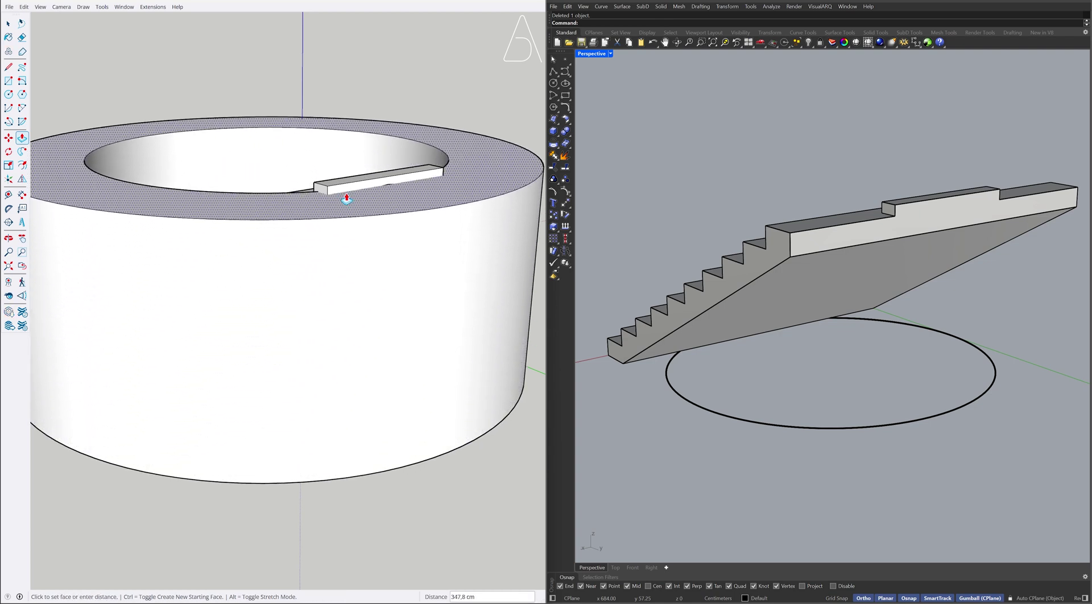
pyautogui.click(344, 178)
pyautogui.press('space')
# Step: Make the raised ring cylinder a single group
pyautogui.scroll(-2, 312, 238)
pyautogui.scroll(-1, 297, 271)
pyautogui.tripleClick(284, 253)
pyautogui.rightClick(283, 254)
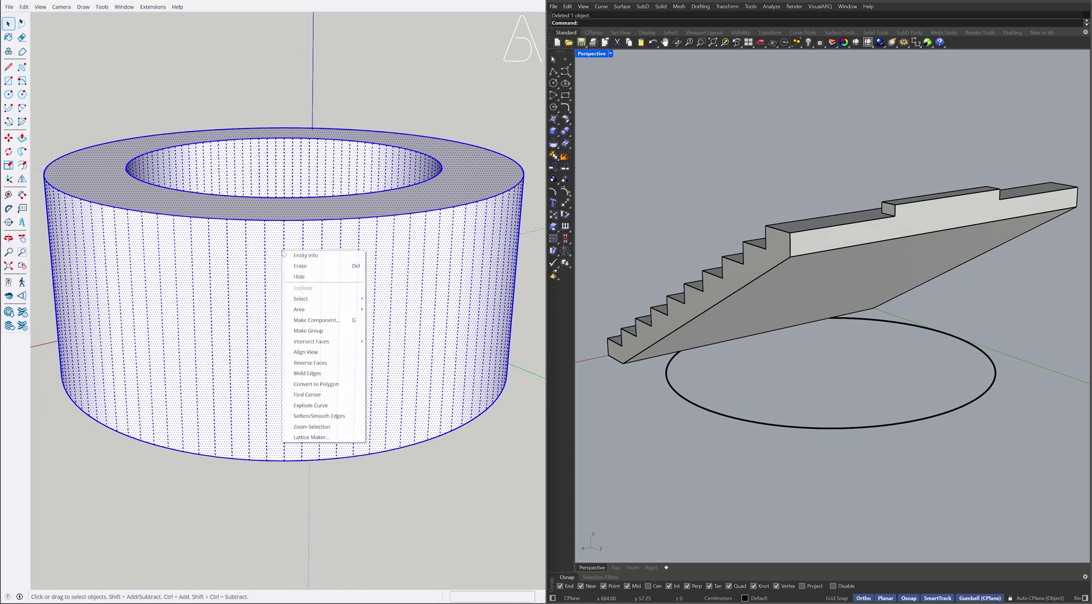
pyautogui.click(334, 331)
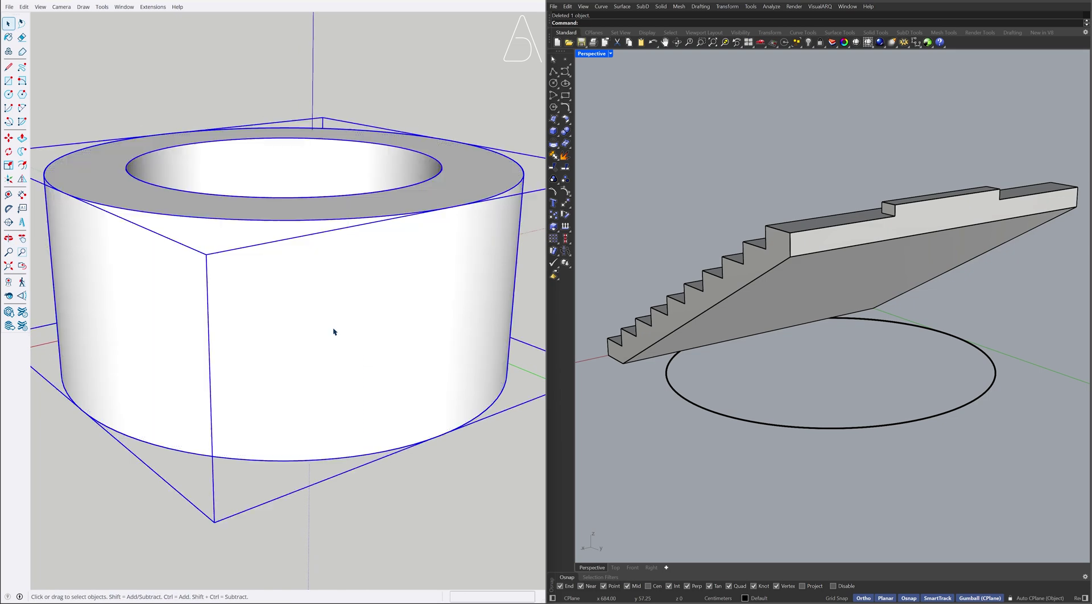
# Step: Build a Rhino slab wall from the circle, offset through a point and raised above the stairs
pyautogui.click(477, 459)
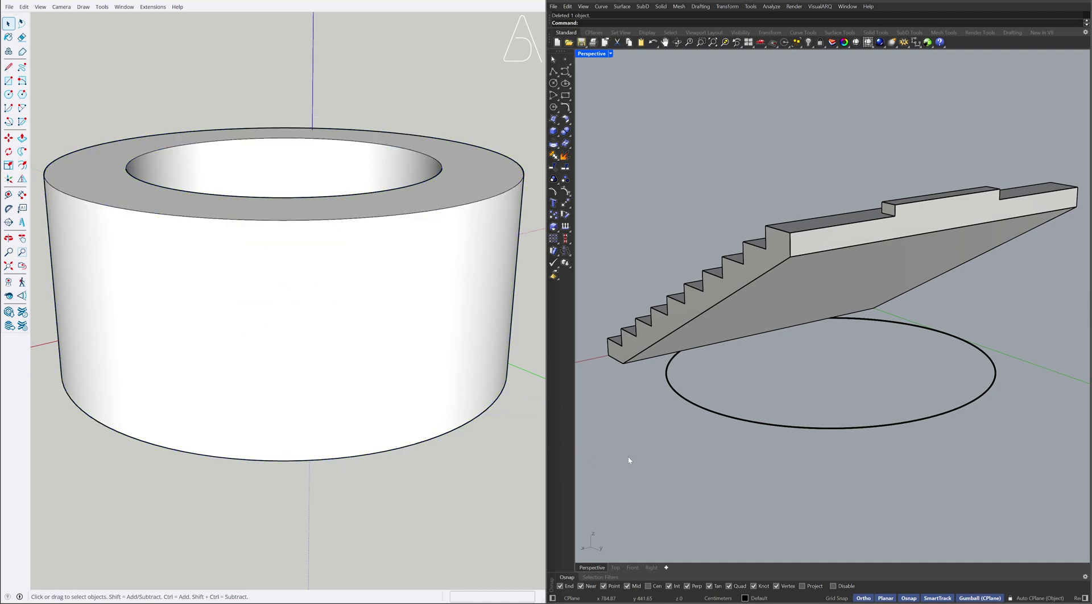
pyautogui.click(710, 447)
pyautogui.write('Slab')
pyautogui.press('Return')
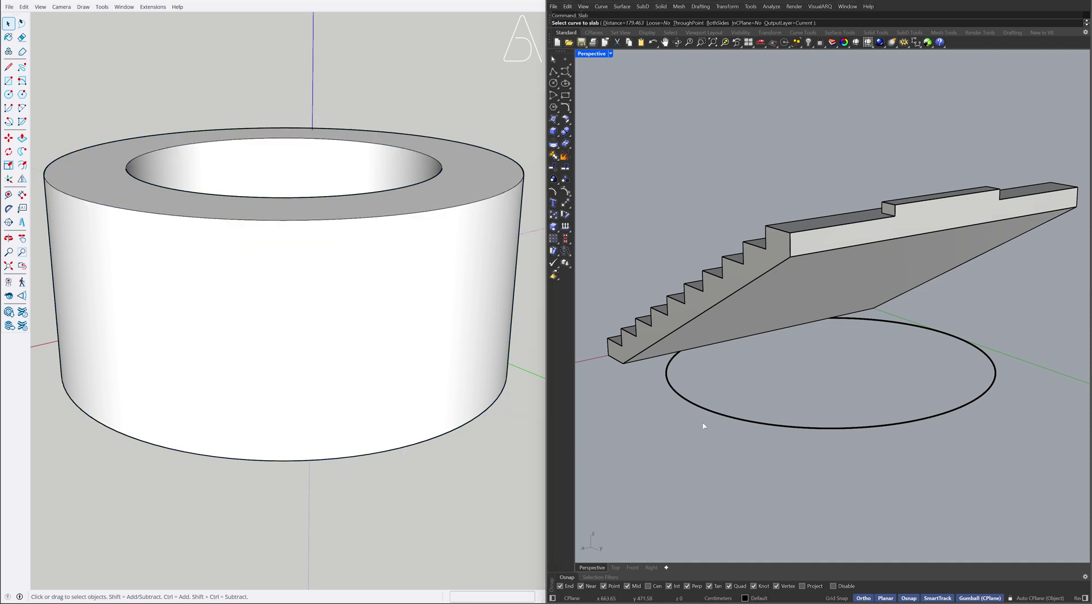
pyautogui.click(703, 407)
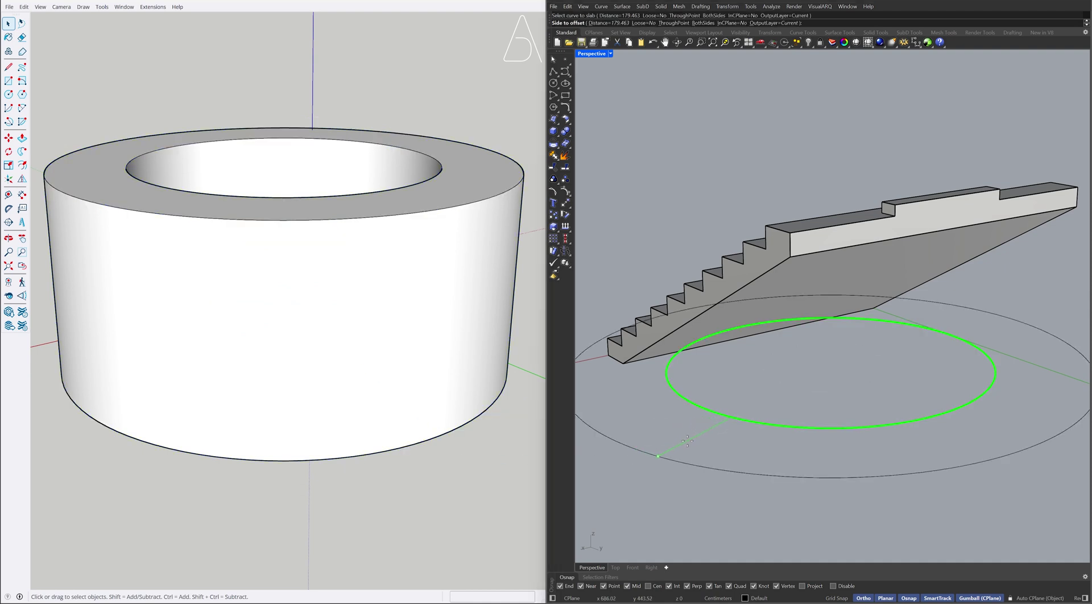
pyautogui.write('t')
pyautogui.press('Return')
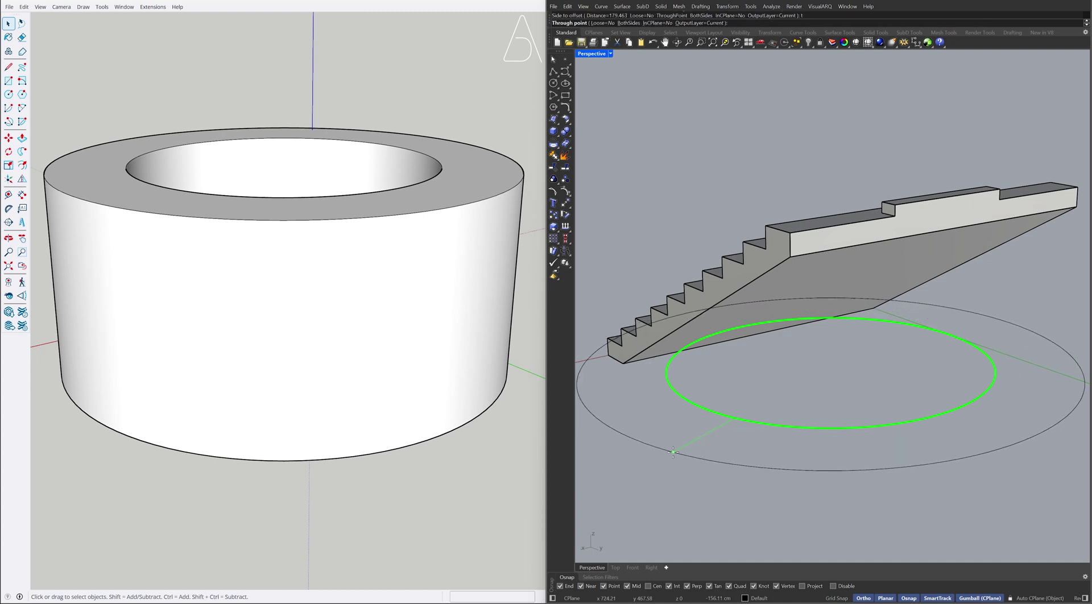
pyautogui.click(673, 450)
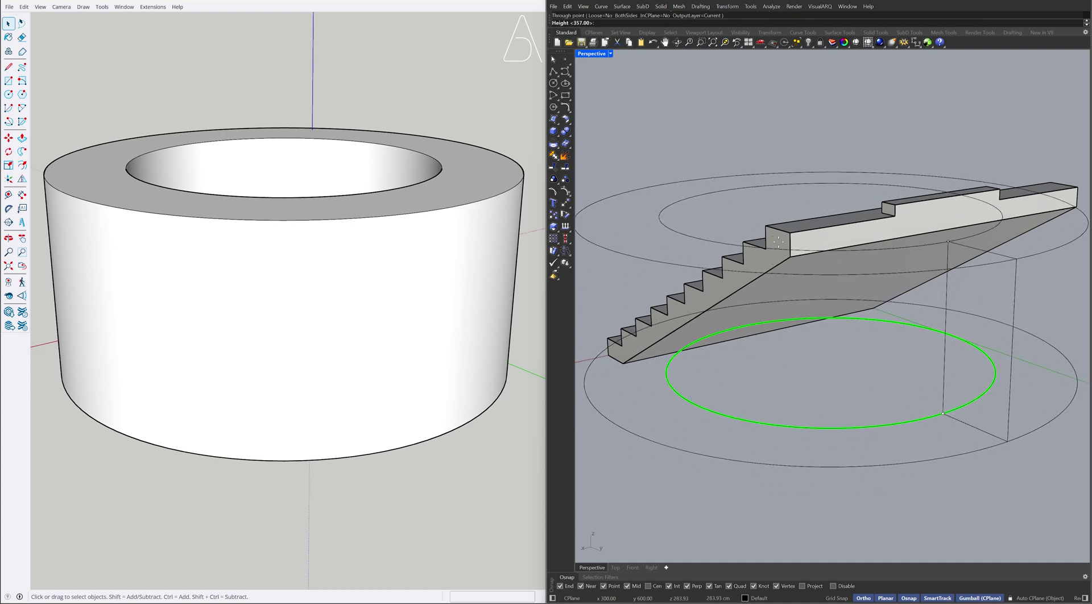
pyautogui.click(890, 205)
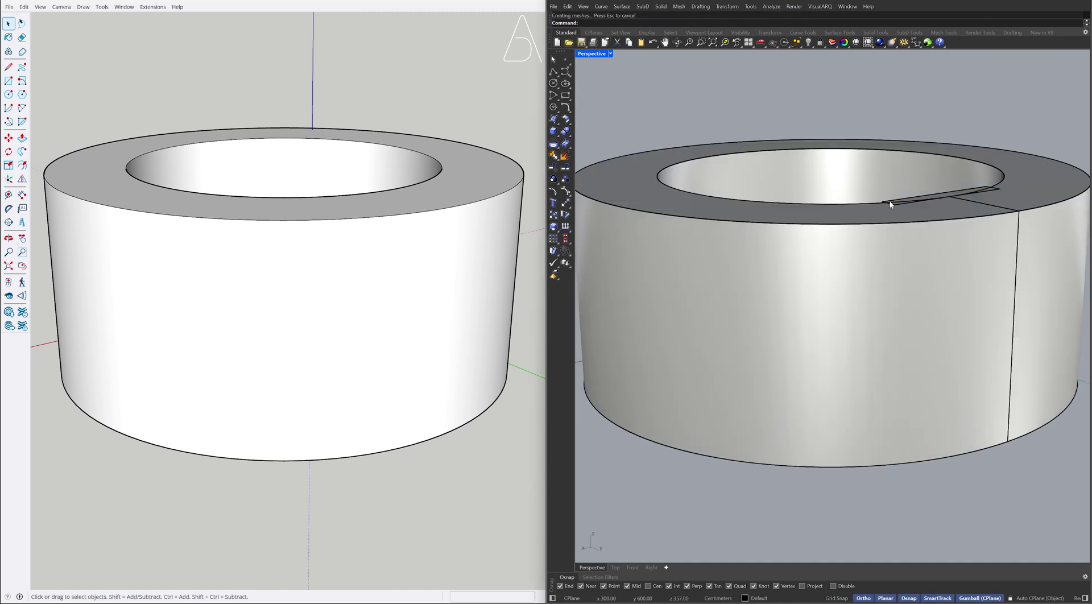
pyautogui.moveTo(890, 205); pyautogui.dragTo(898, 226, button='right')
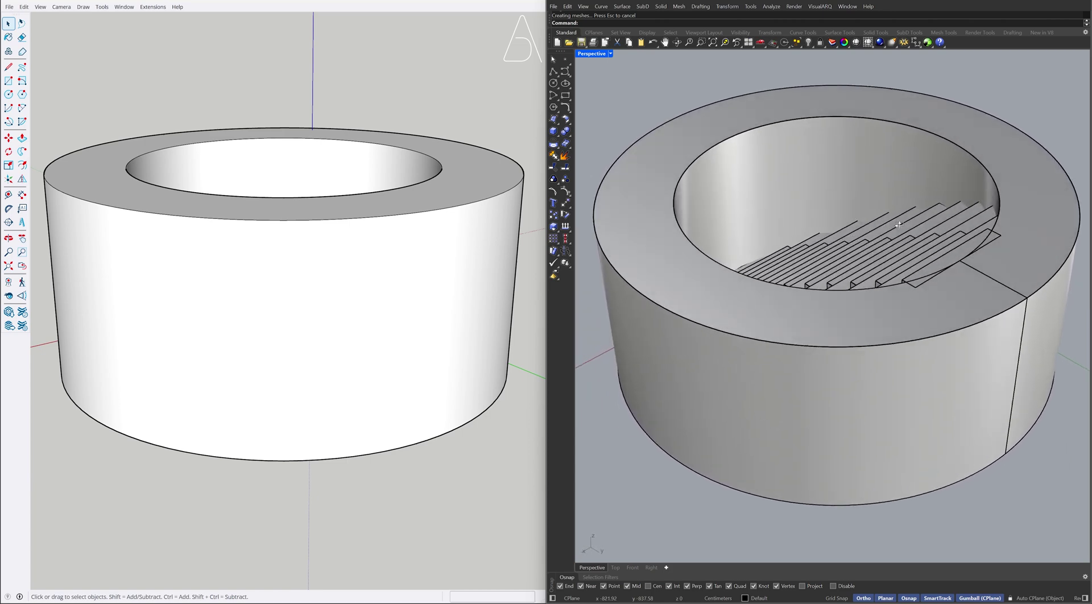
pyautogui.moveTo(381, 117); pyautogui.dragTo(397, 277, button='middle')
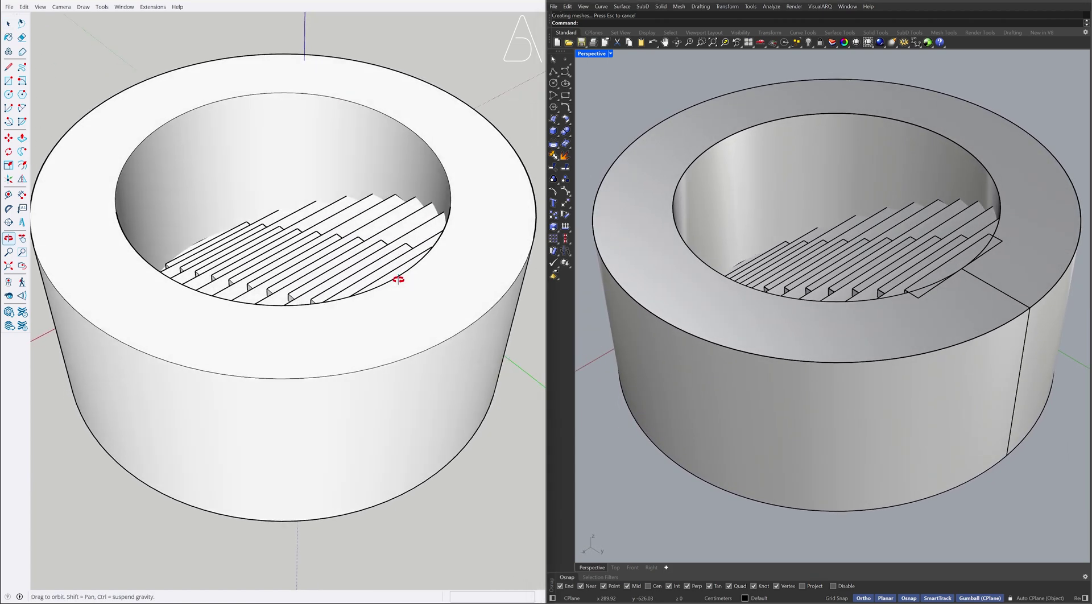
# Step: Subtract the SketchUp ring group from the merged stairs using Solid Tools
pyautogui.click(258, 341)
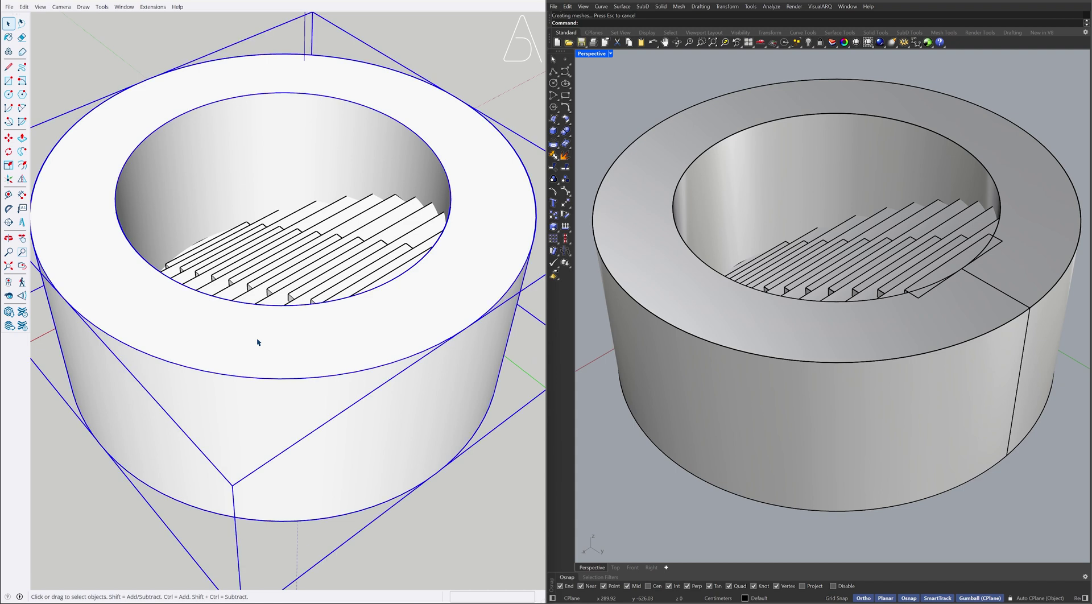
pyautogui.keyDown('shift'); pyautogui.click(308, 258); pyautogui.keyUp('shift')
pyautogui.rightClick(310, 272)
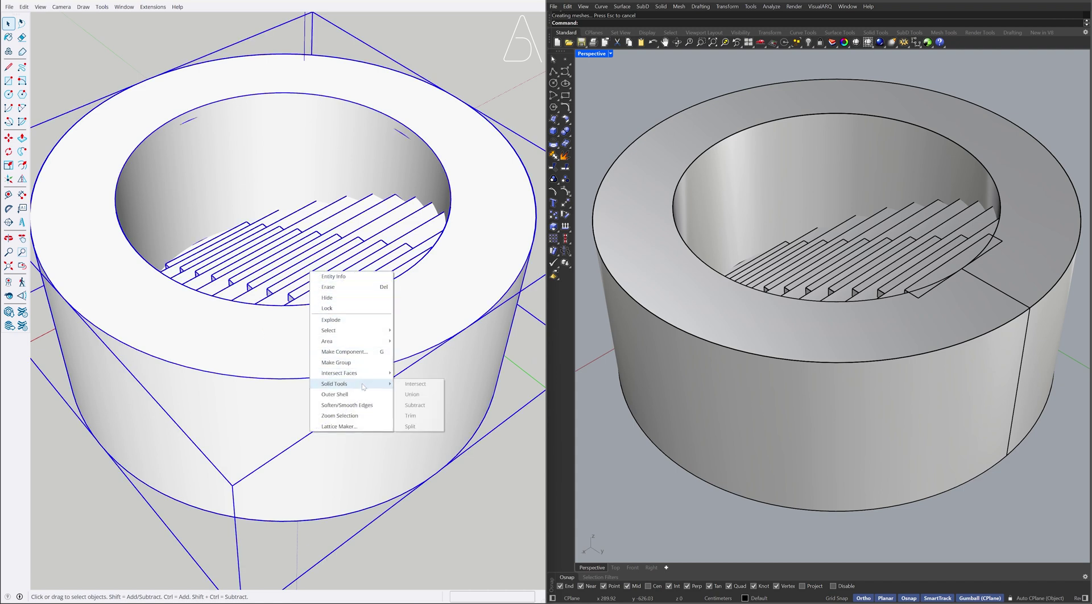
pyautogui.moveTo(335, 383)
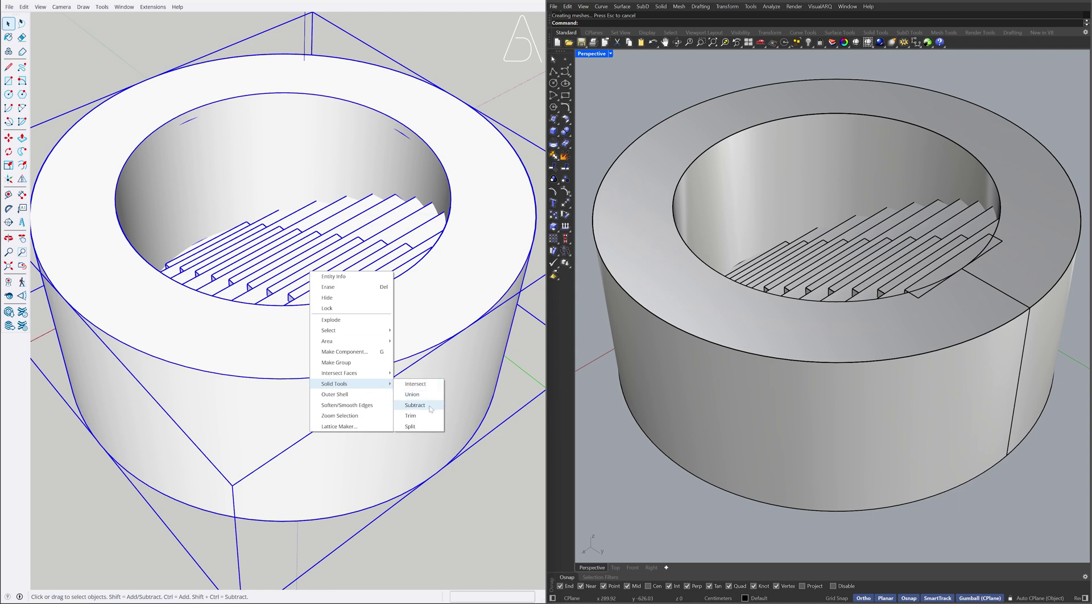
pyautogui.click(414, 405)
pyautogui.click(430, 410)
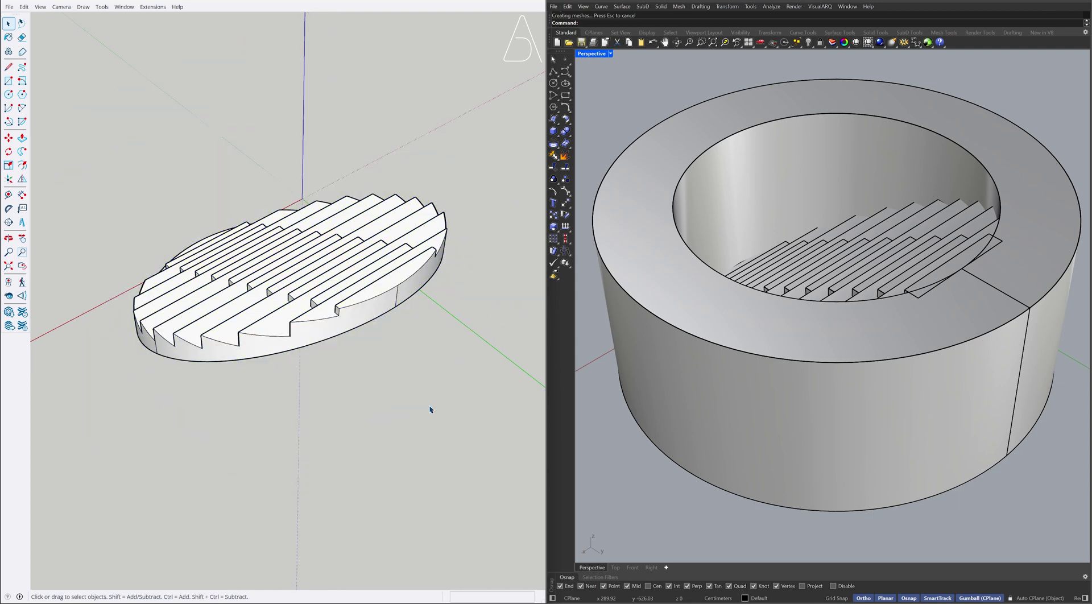
# Step: Run BooleanDifference to cut the ring from Rhino's stairs, then delete the leftover circle
pyautogui.write('booleandifference')
pyautogui.press('Return')
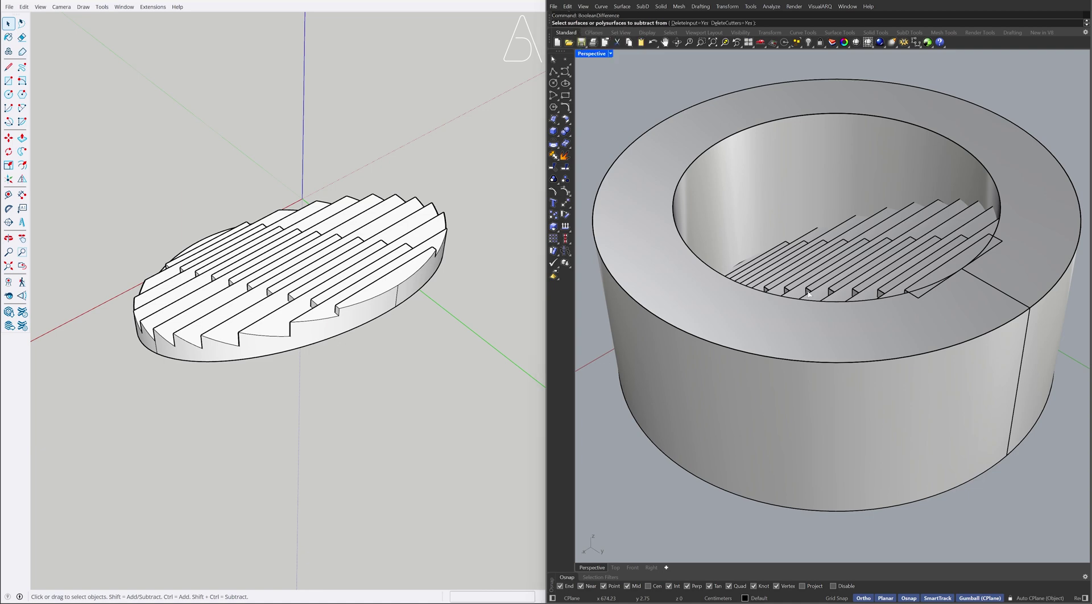
pyautogui.click(814, 290)
pyautogui.press('Return')
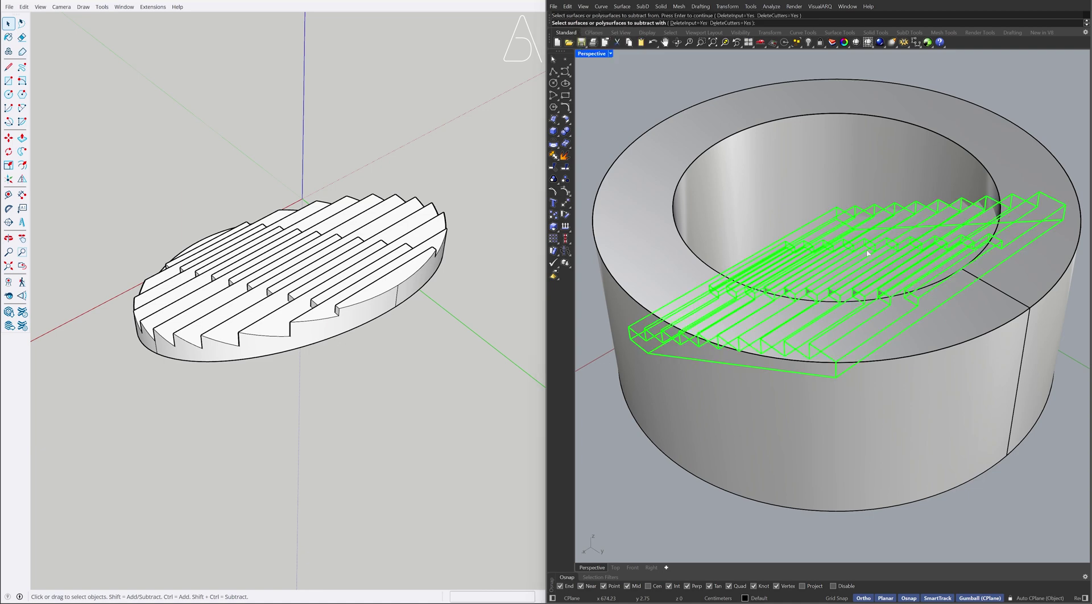
pyautogui.click(646, 228)
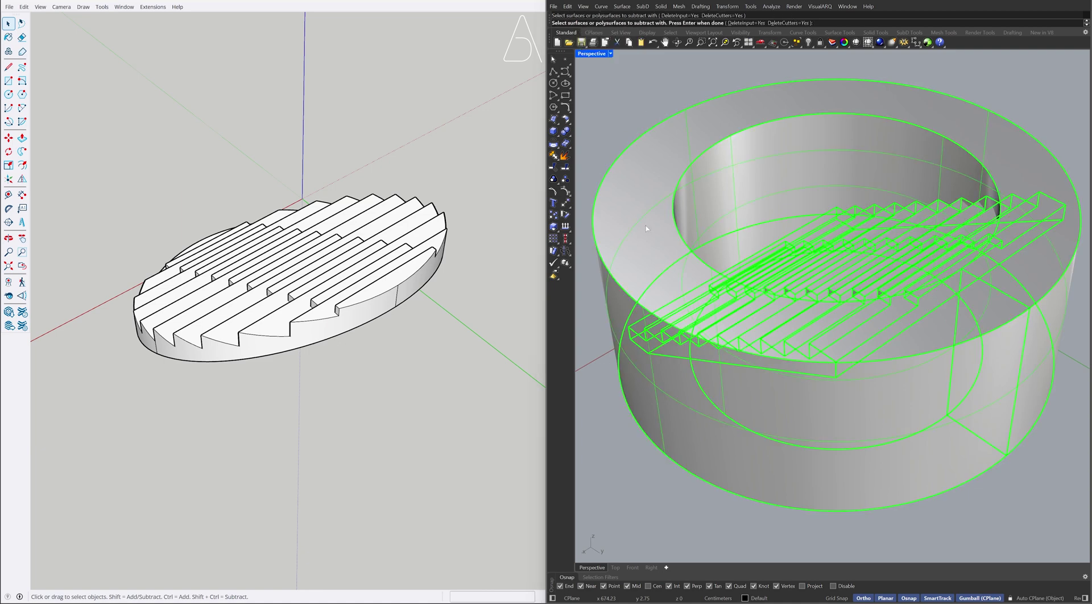
pyautogui.press('Return')
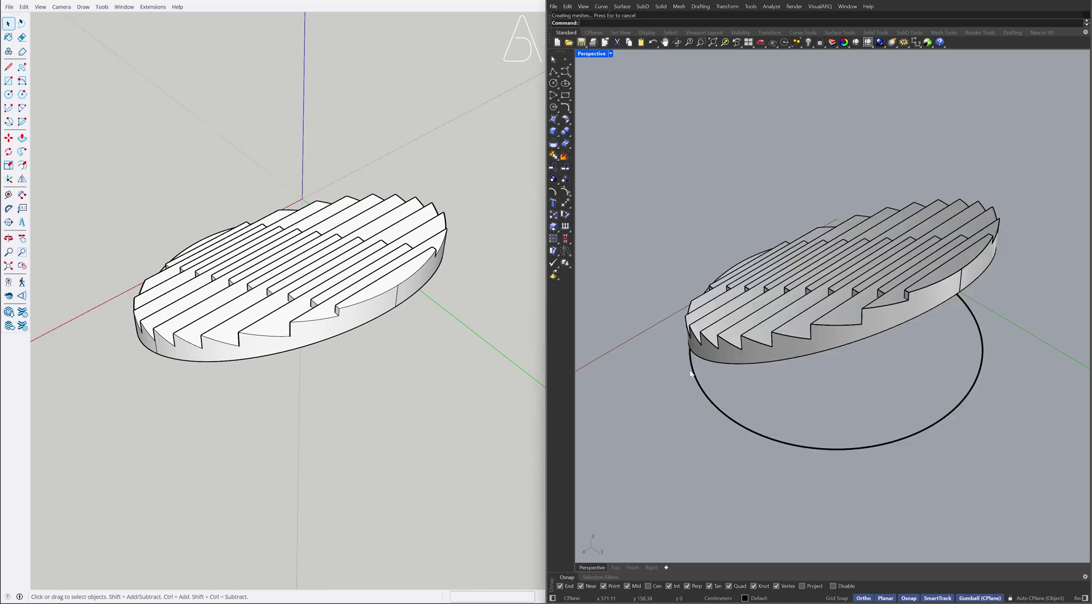
pyautogui.click(692, 375)
pyautogui.press('Delete')
# Step: Orbit and zoom the Rhino view to look down on the trimmed stairs
pyautogui.moveTo(650, 327)
pyautogui.mouseDown(button='right')
pyautogui.moveTo(724, 316)
pyautogui.moveTo(831, 275)
pyautogui.mouseUp(button='right')
pyautogui.scroll(2, 831, 275)
pyautogui.scroll(1, 831, 275)
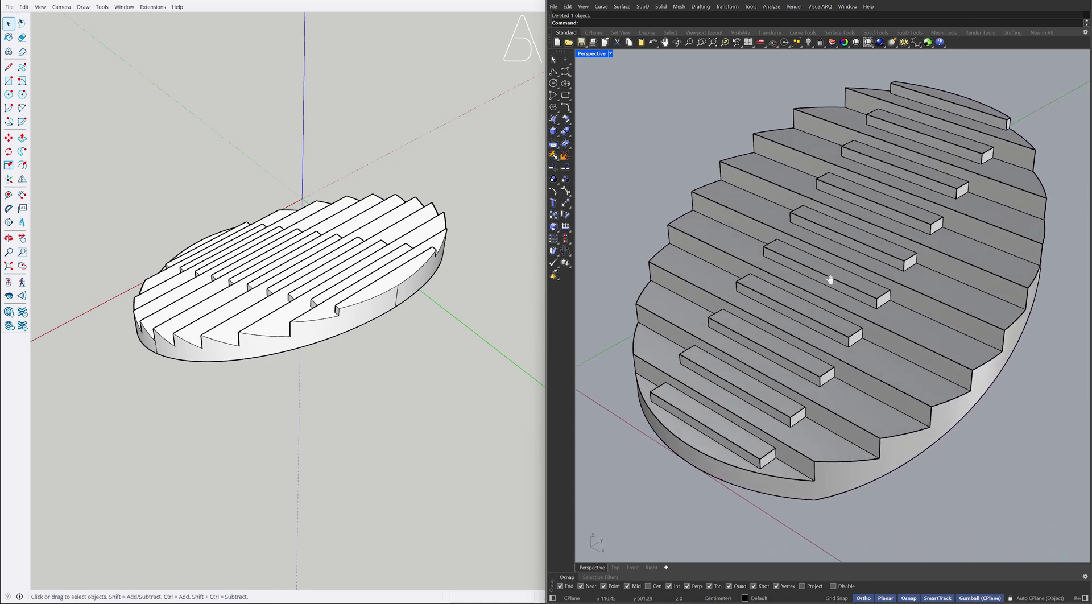
pyautogui.scroll(1, 830, 275)
# Step: Orbit and zoom the SketchUp view to match Rhino's top-down angle
pyautogui.moveTo(183, 298)
pyautogui.mouseDown(button='middle')
pyautogui.moveTo(519, 175)
pyautogui.moveTo(684, 154)
pyautogui.moveTo(676, 178)
pyautogui.mouseUp(button='middle')
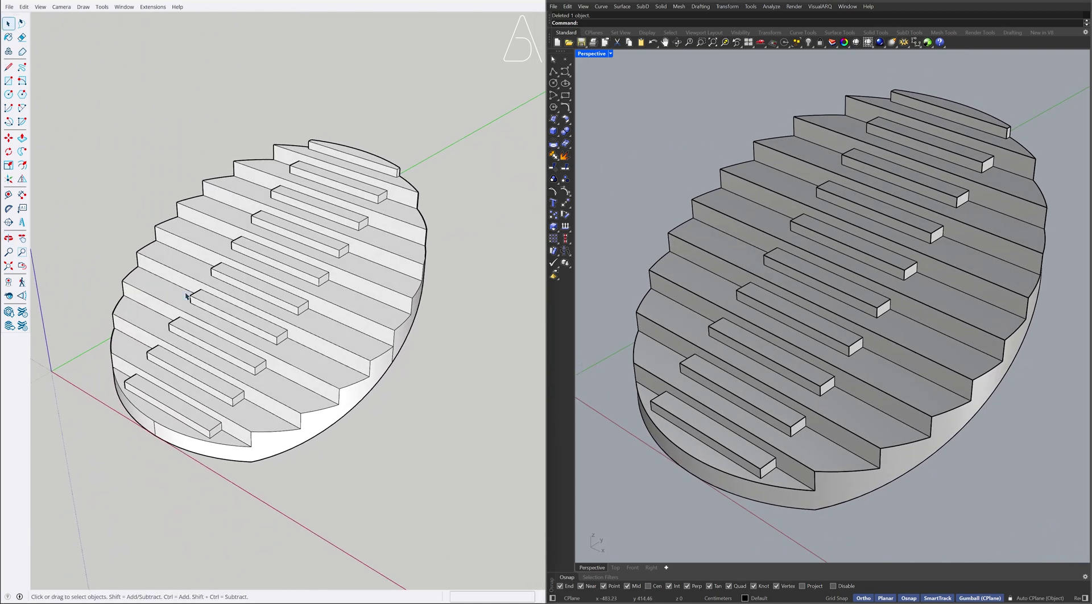
pyautogui.scroll(2, 216, 295)
pyautogui.scroll(1, 219, 295)
pyautogui.scroll(1, 219, 296)
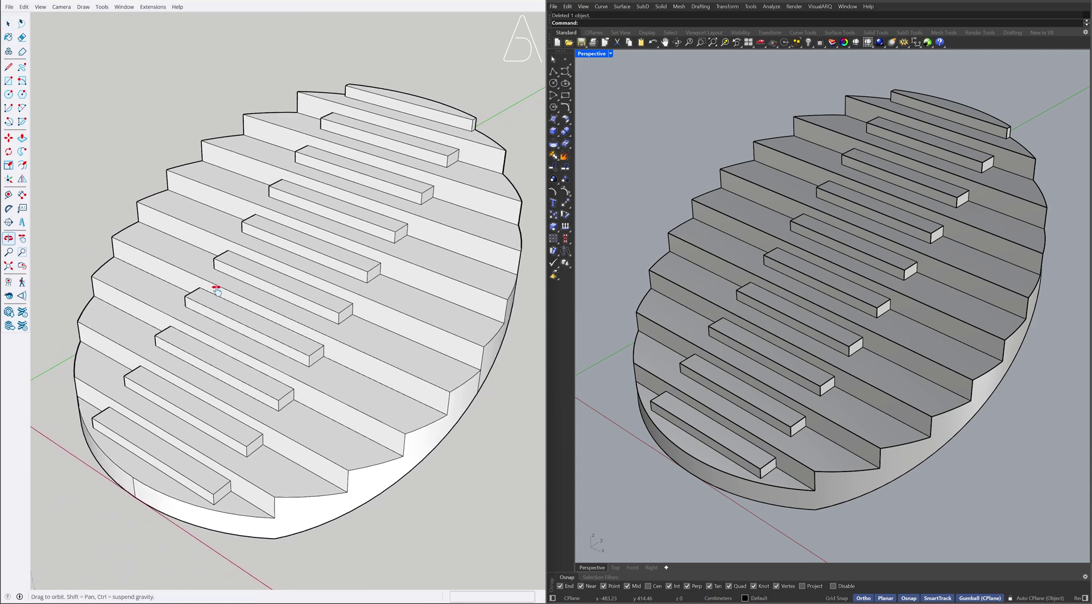
pyautogui.scroll(1, 854, 277)
pyautogui.scroll(1, 855, 278)
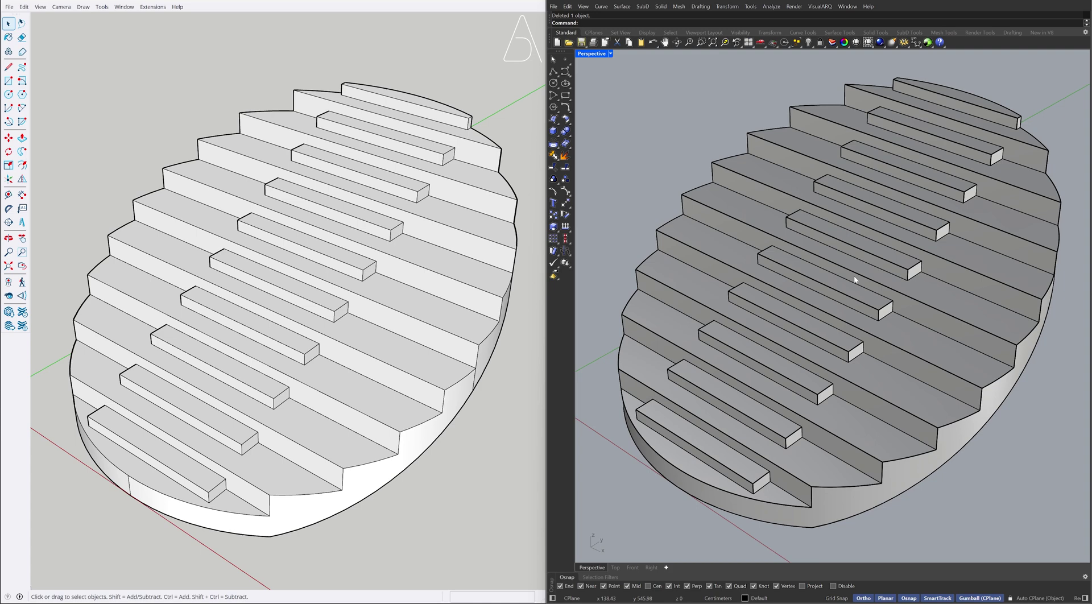